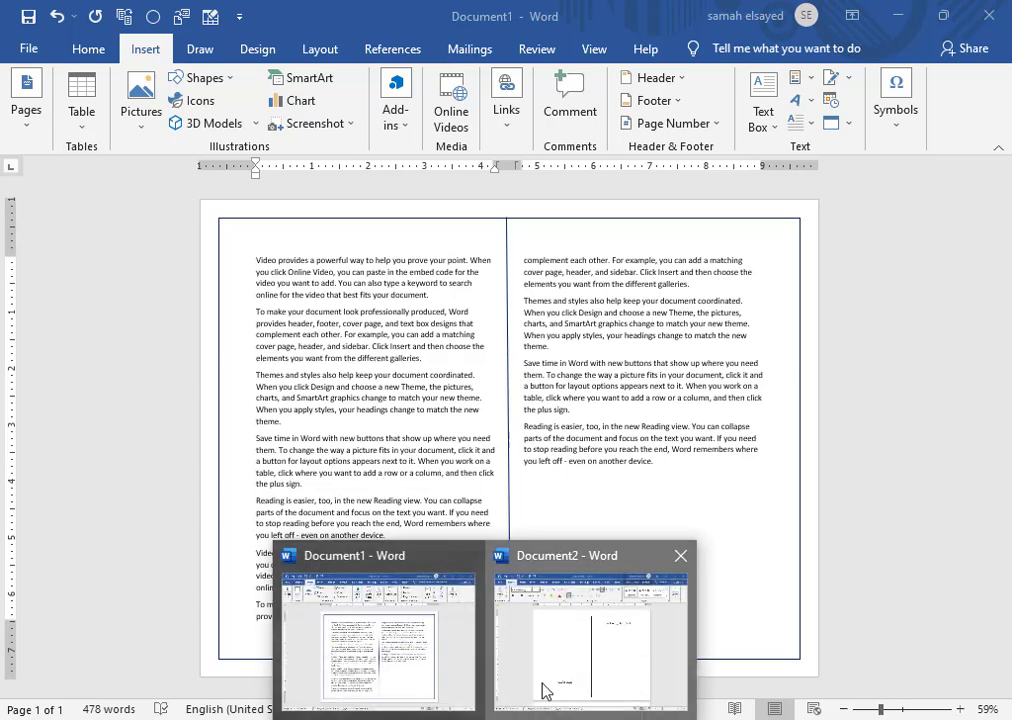
Look over the Document2 and Document1 examples, then create a new blank document
{"action": "left_click", "coordinate": [542, 688]}
{"action": "mouse_move", "coordinate": [510, 715]}
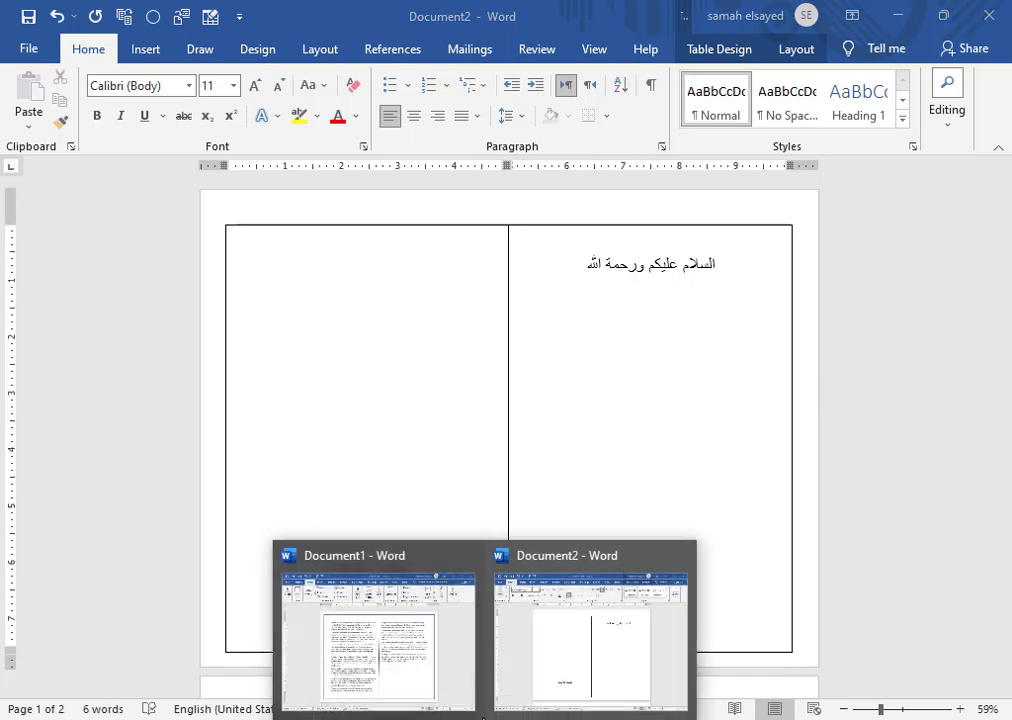
{"action": "left_click", "coordinate": [372, 640]}
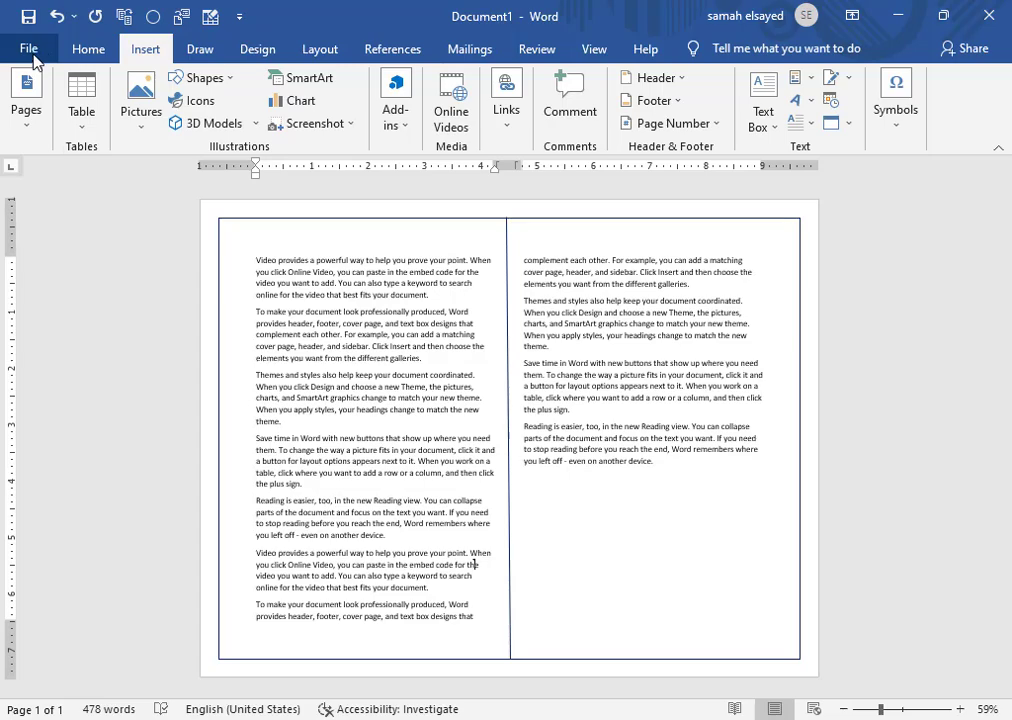
{"action": "left_click", "coordinate": [31, 53]}
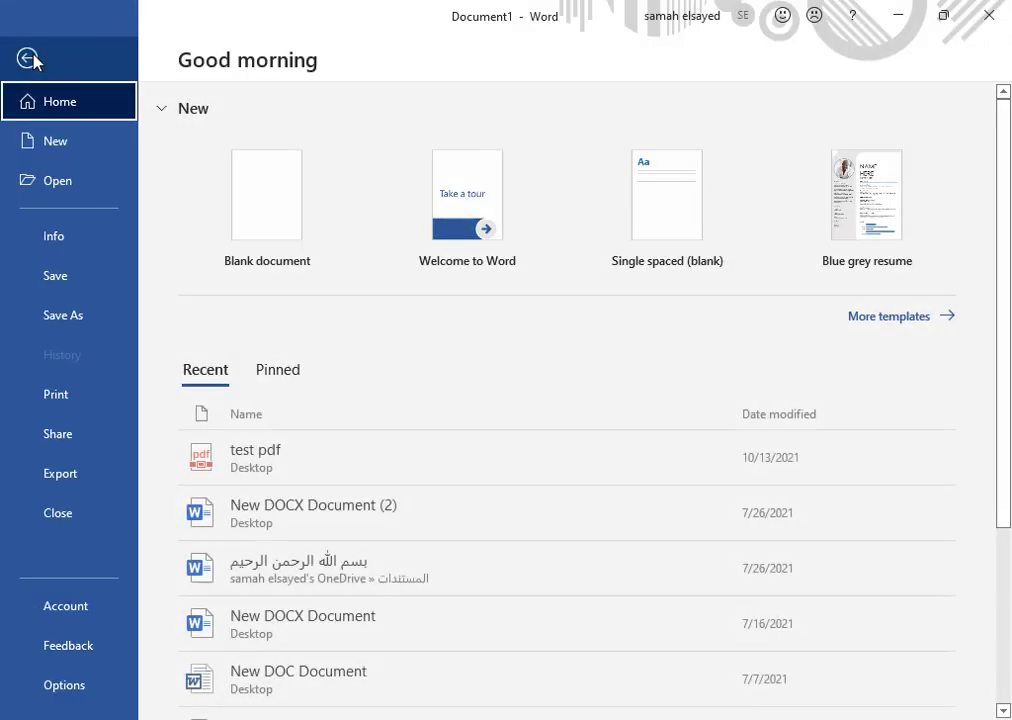
{"action": "left_click", "coordinate": [266, 242]}
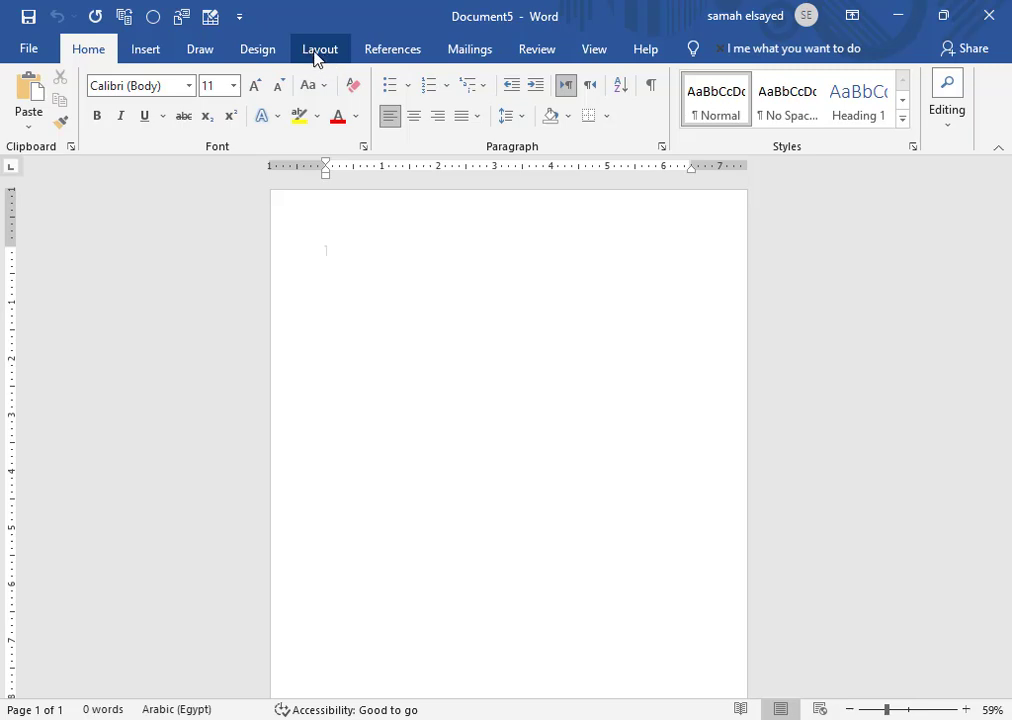
Set Document5's page orientation to Landscape from the Layout options
{"action": "left_click", "coordinate": [325, 58]}
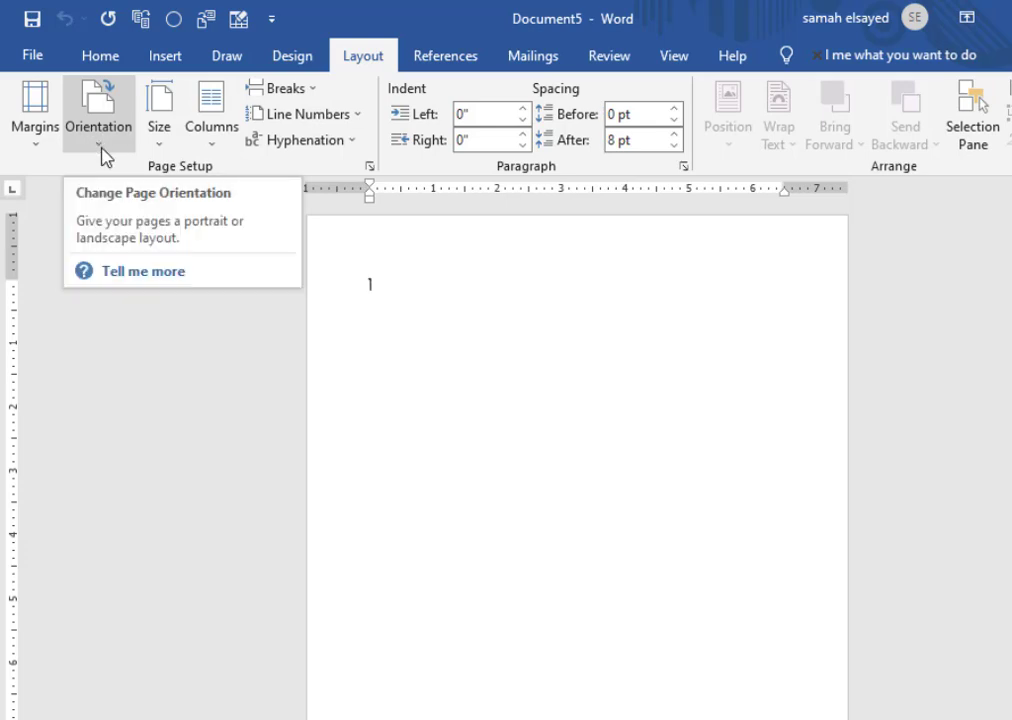
{"action": "left_click", "coordinate": [104, 148]}
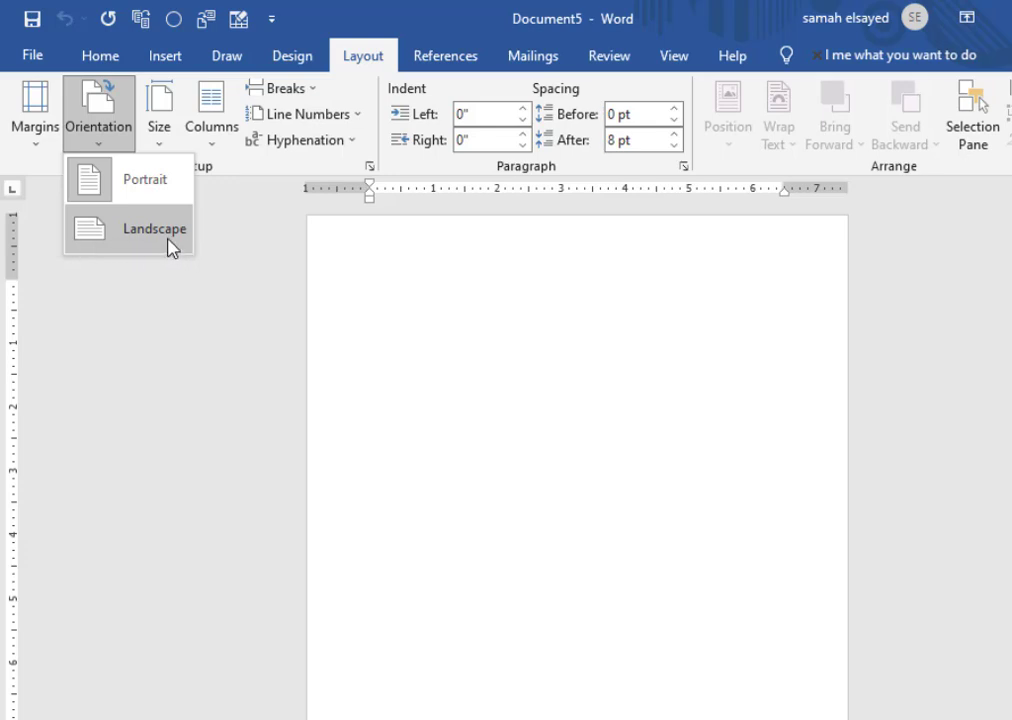
{"action": "left_click", "coordinate": [155, 229]}
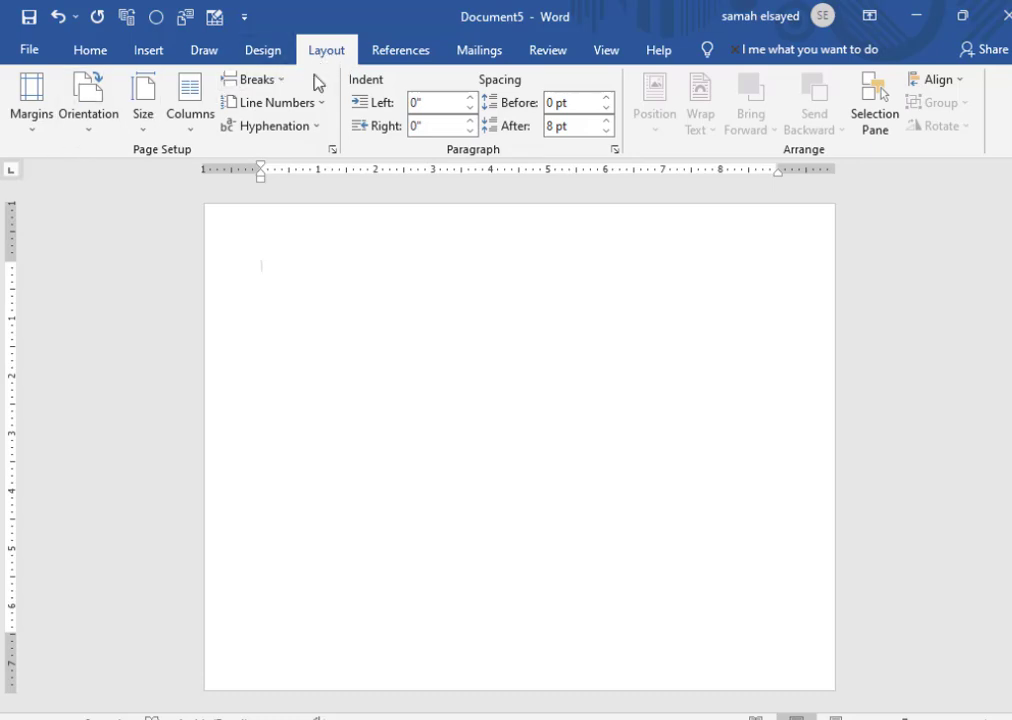
Apply the Two columns layout to the landscape page
{"action": "left_click", "coordinate": [191, 135]}
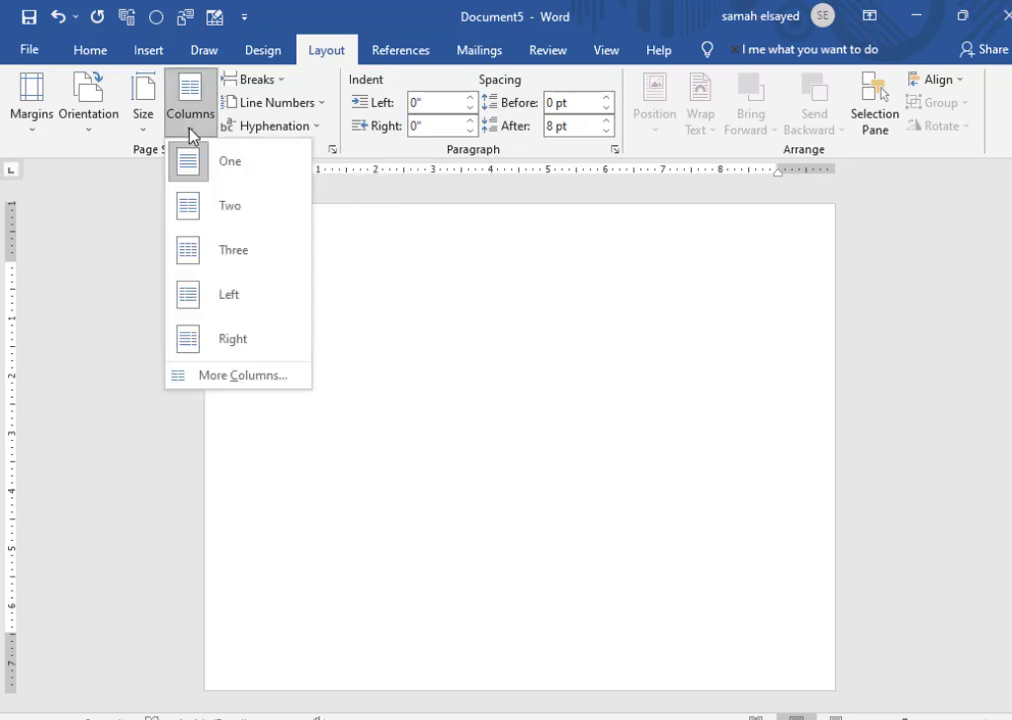
{"action": "left_click", "coordinate": [253, 222]}
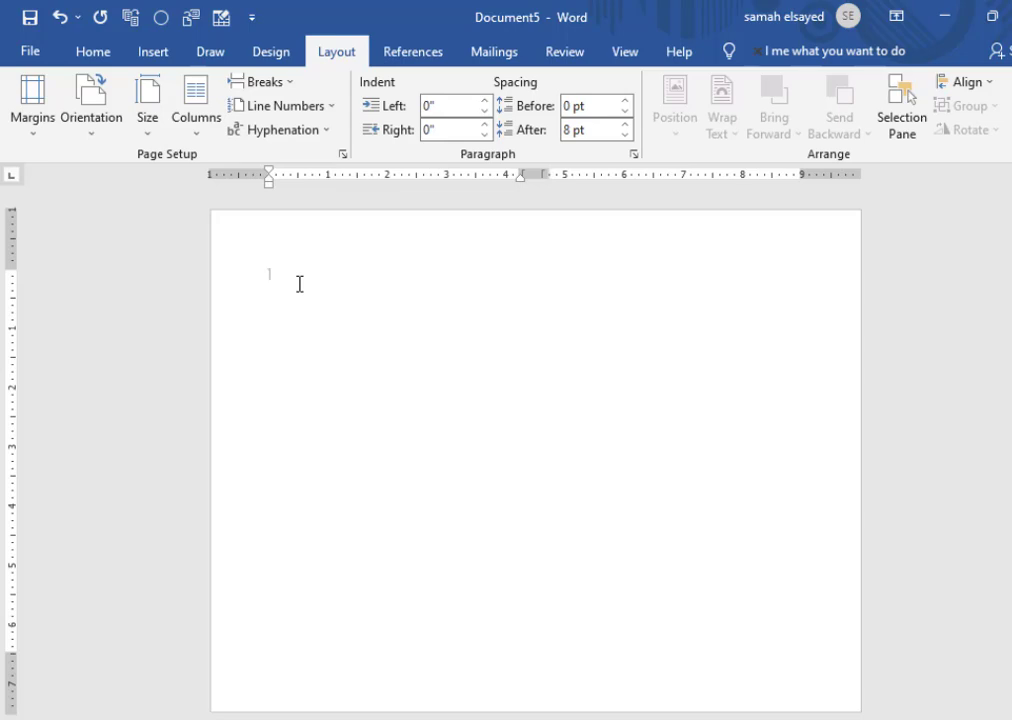
Generate sample paragraphs twice with =rand() so text flows across both columns
{"action": "type", "text": "=rand()"}
{"action": "key", "text": "Return"}
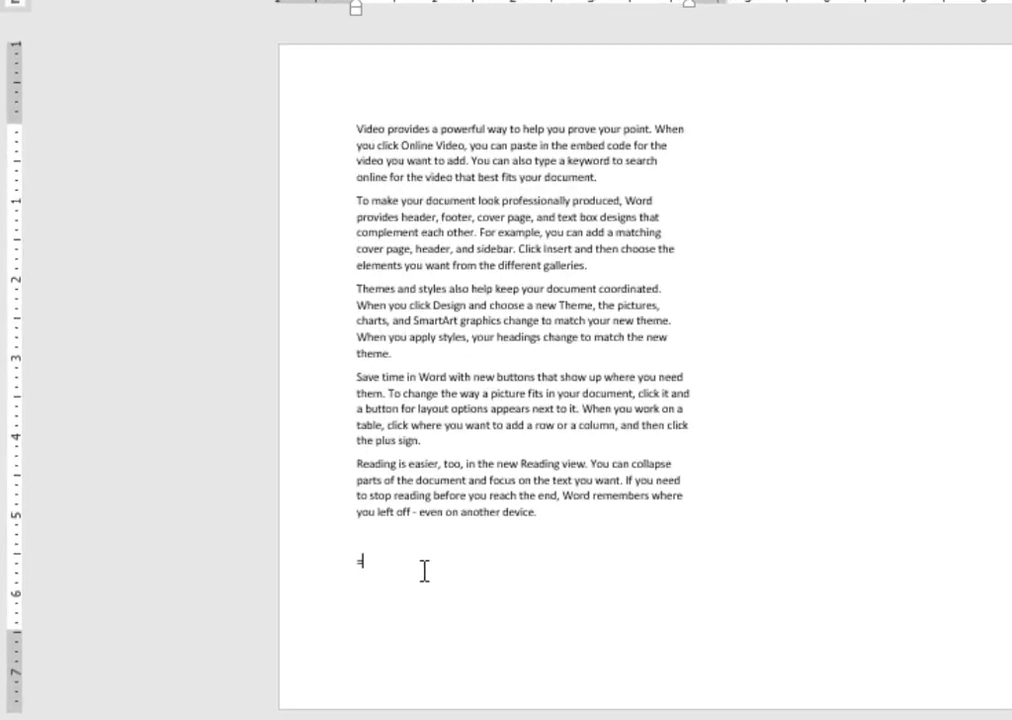
{"action": "type", "text": "ra"}
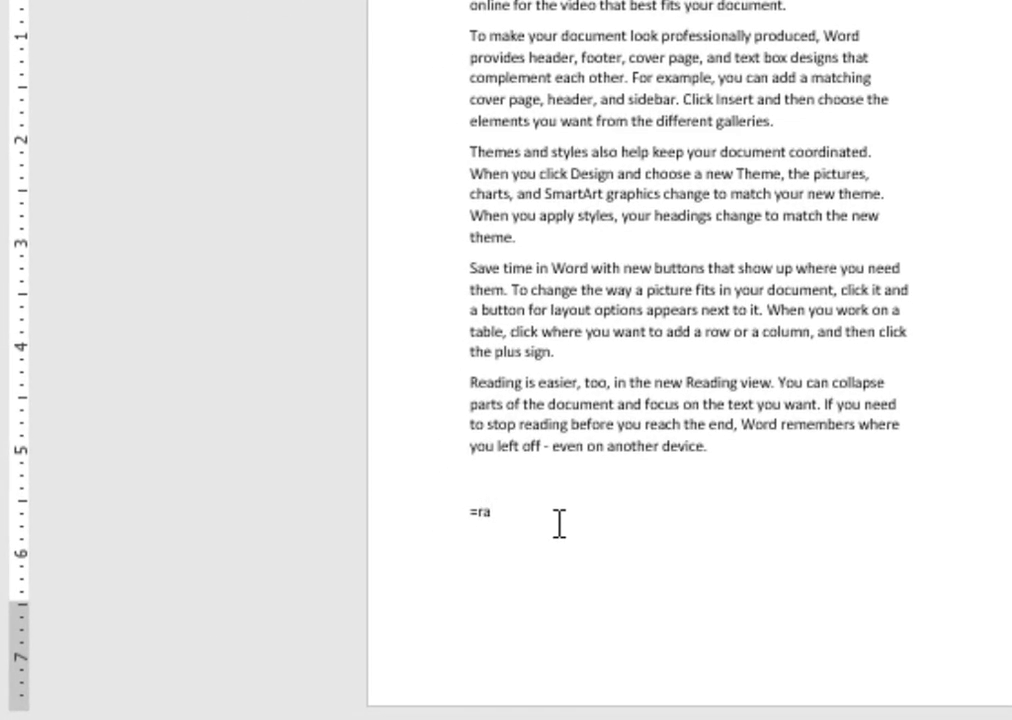
{"action": "type", "text": "nd"}
{"action": "type", "text": "()"}
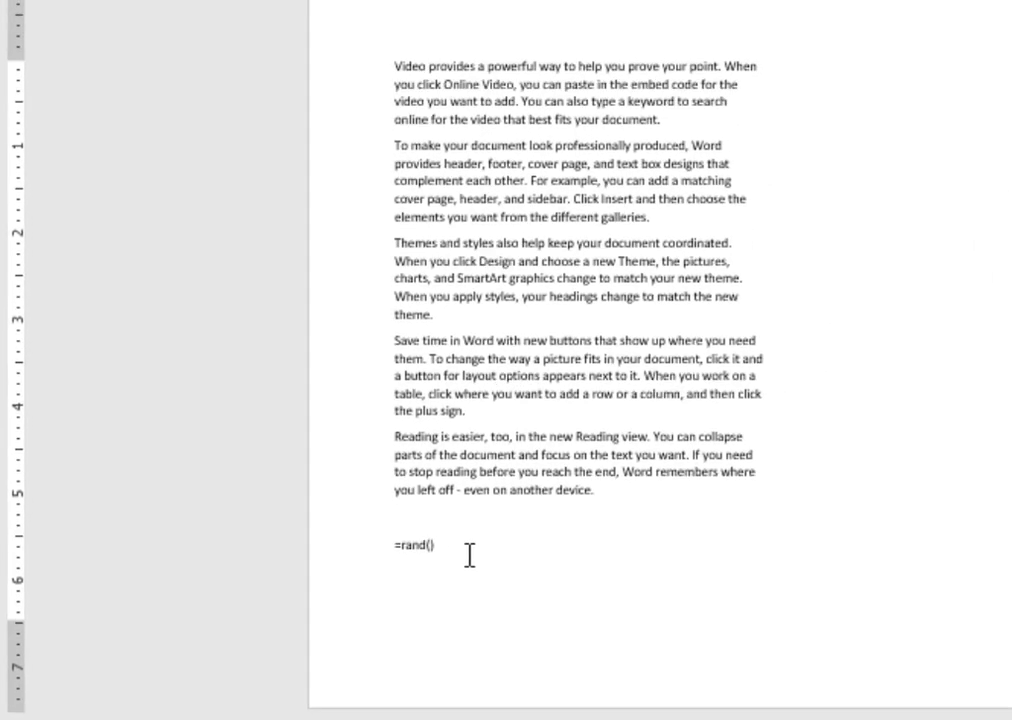
{"action": "key", "text": "Return"}
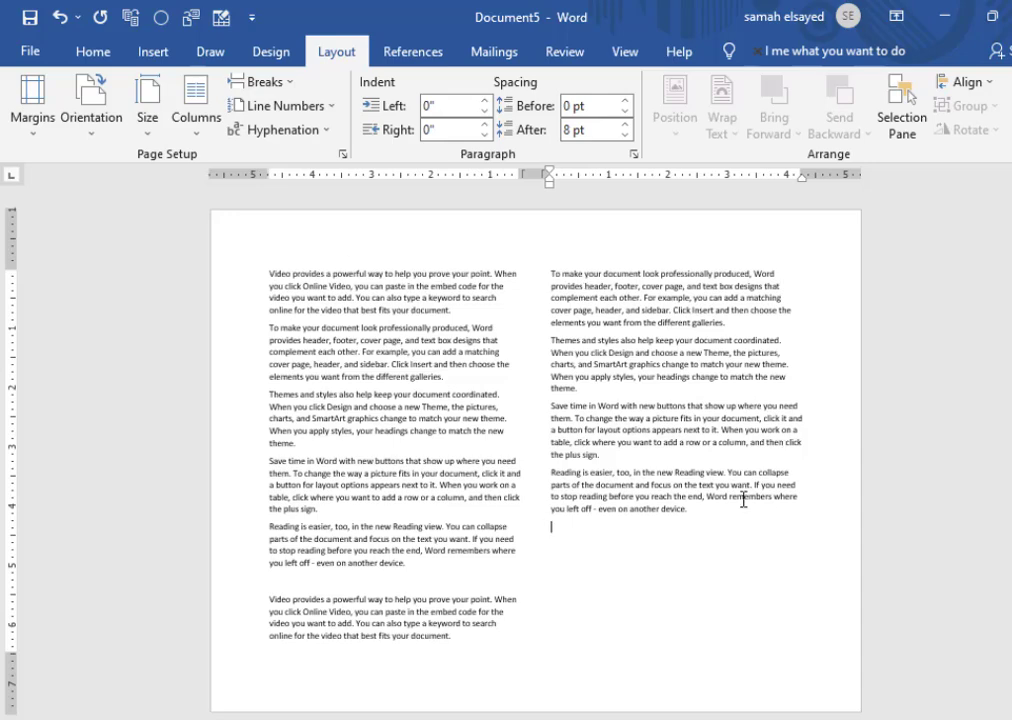
Draw a rectangle over both text columns and widen it to the left page edge
{"action": "left_click", "coordinate": [155, 55]}
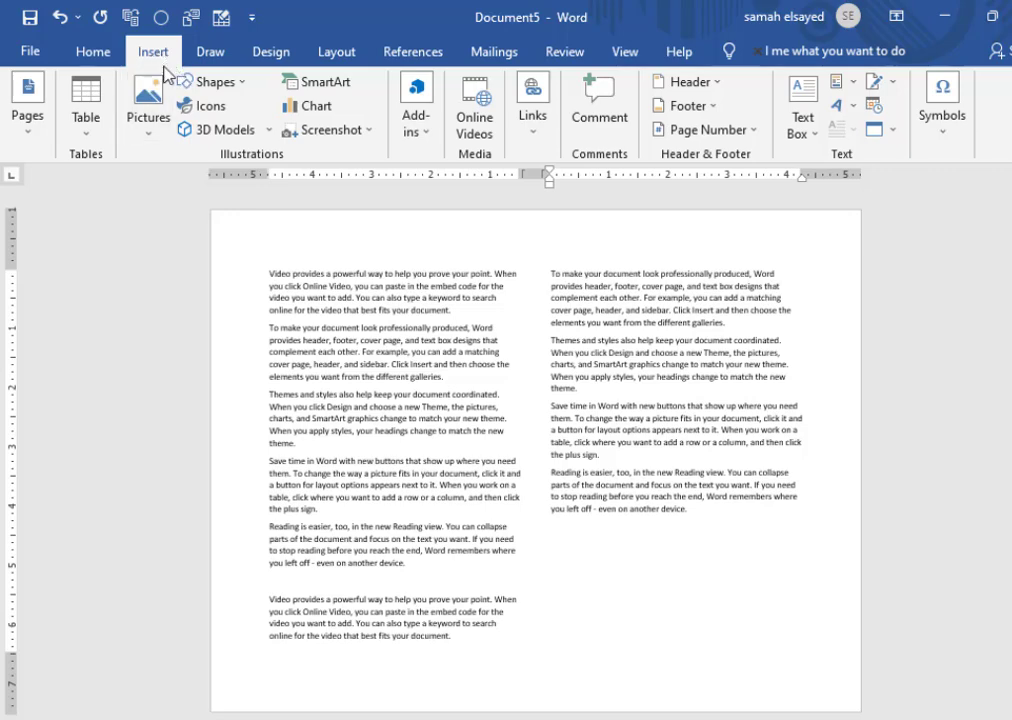
{"action": "left_click", "coordinate": [241, 88]}
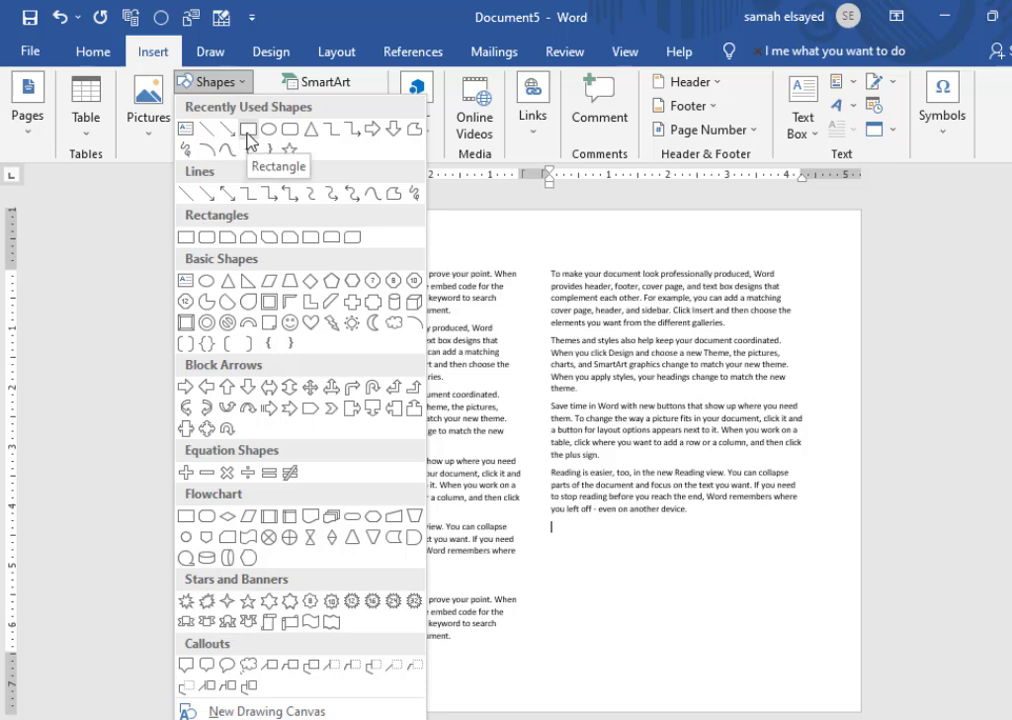
{"action": "left_click", "coordinate": [247, 131]}
{"action": "left_click_drag", "start_coordinate": [242, 231], "coordinate": [804, 255]}
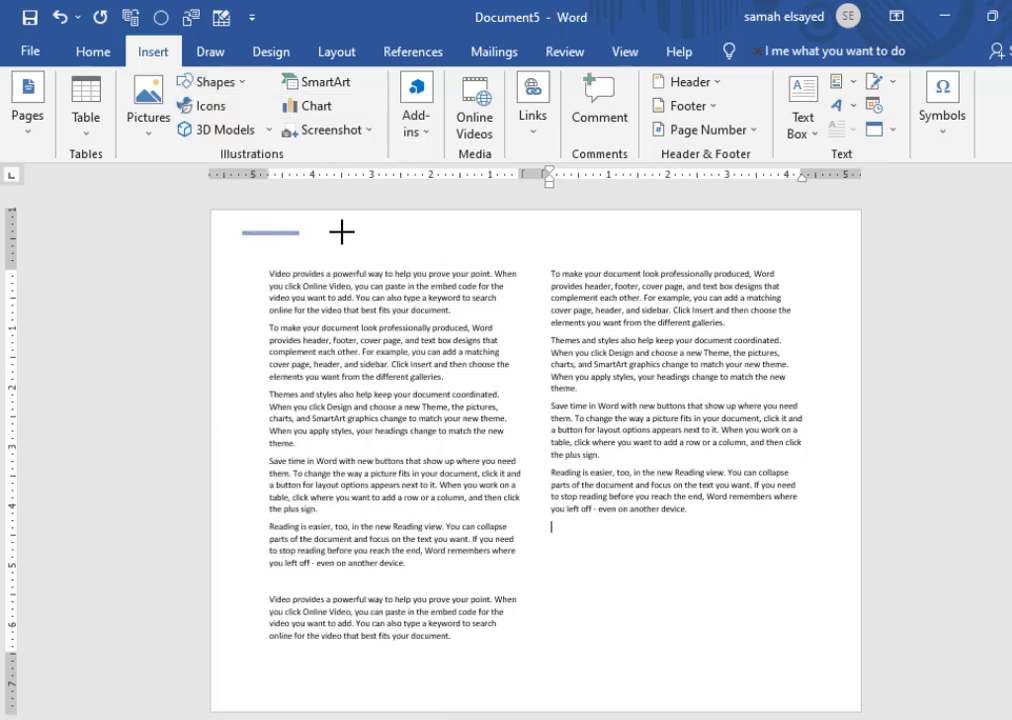
{"action": "left_click_drag", "start_coordinate": [838, 306], "coordinate": [845, 683]}
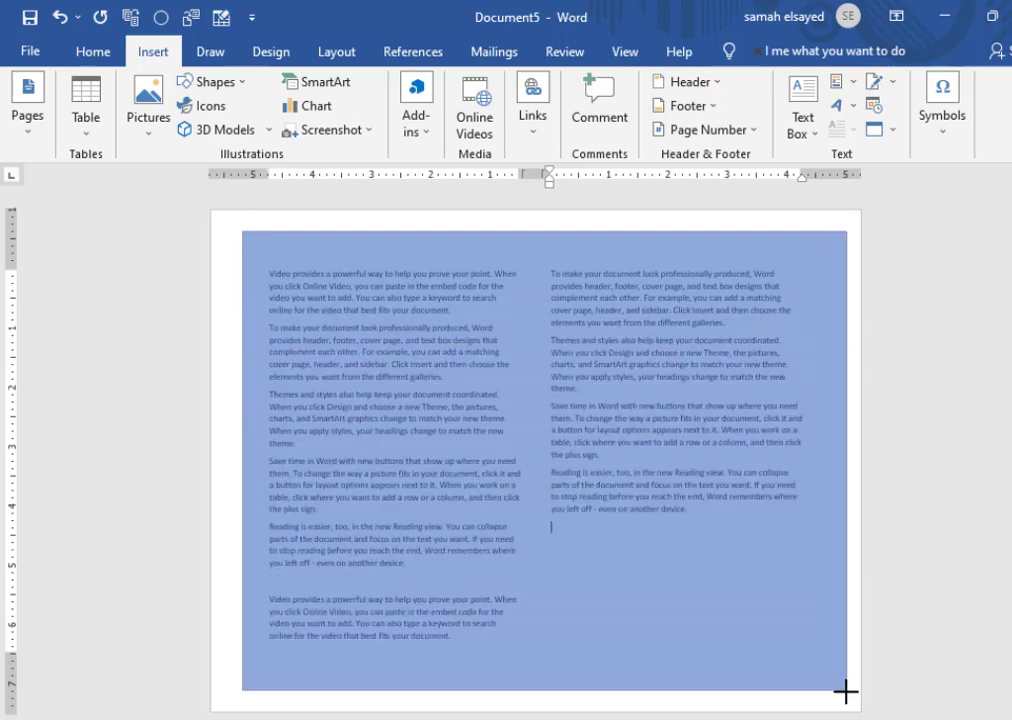
{"action": "left_click_drag", "start_coordinate": [845, 683], "coordinate": [838, 691]}
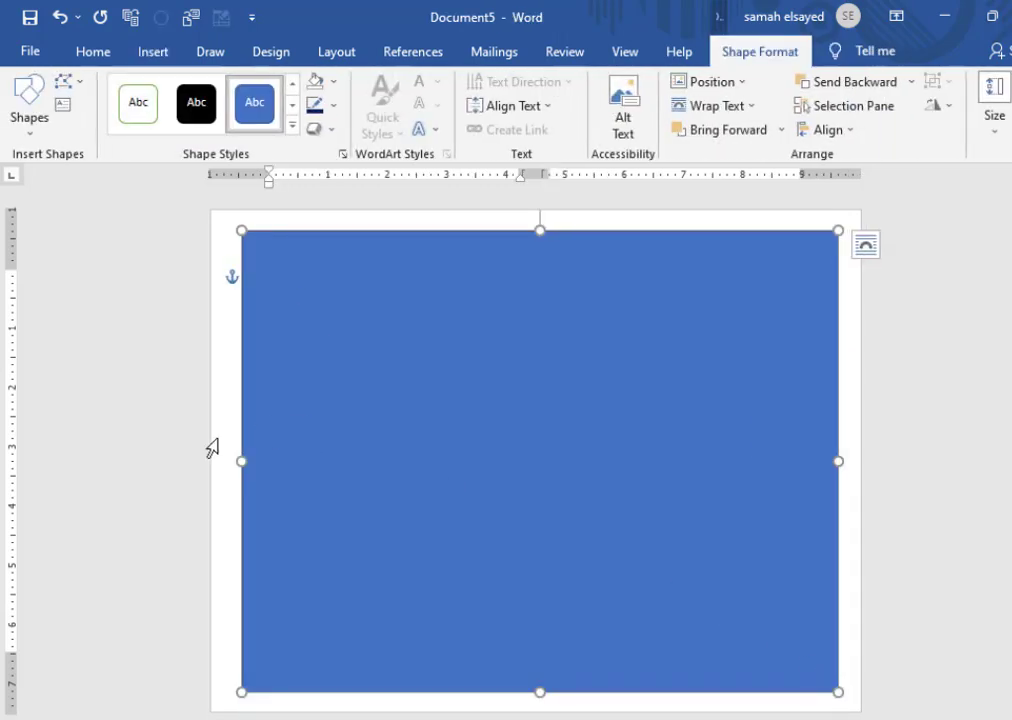
{"action": "left_click_drag", "start_coordinate": [241, 461], "coordinate": [226, 459]}
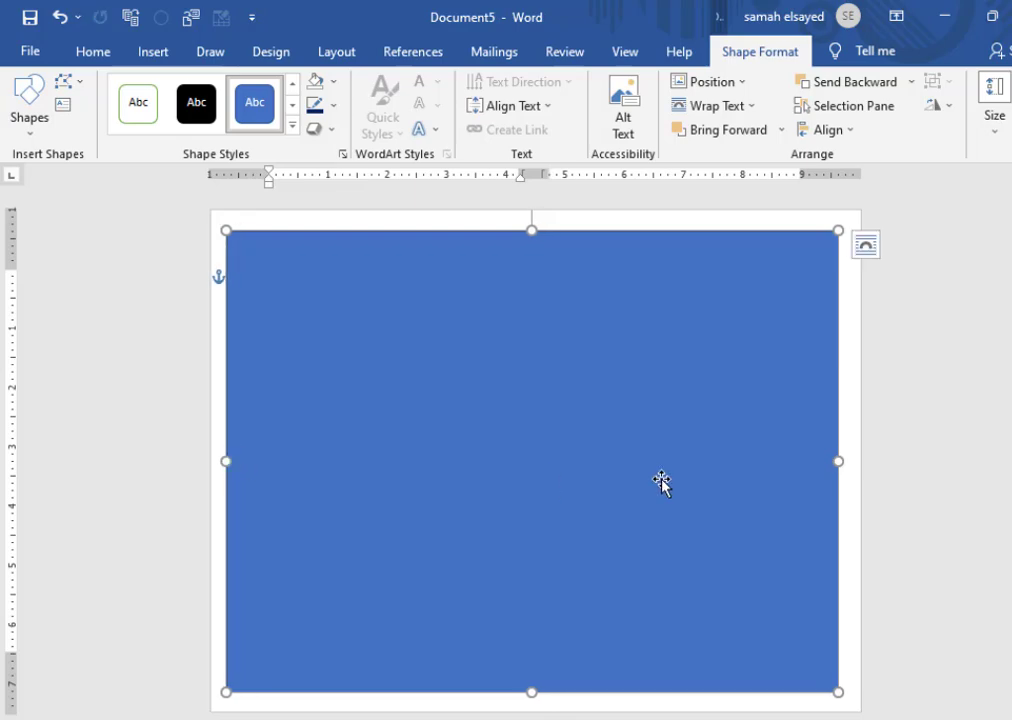
Set the rectangle to No Fill so the text shows through
{"action": "right_click", "coordinate": [707, 436]}
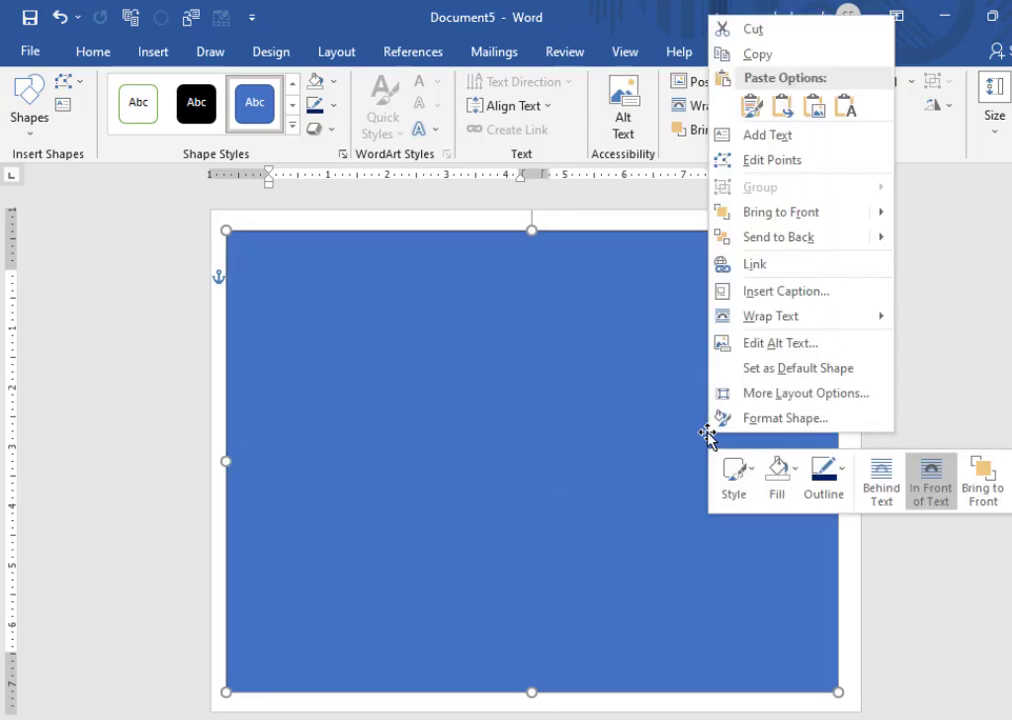
{"action": "left_click", "coordinate": [795, 471]}
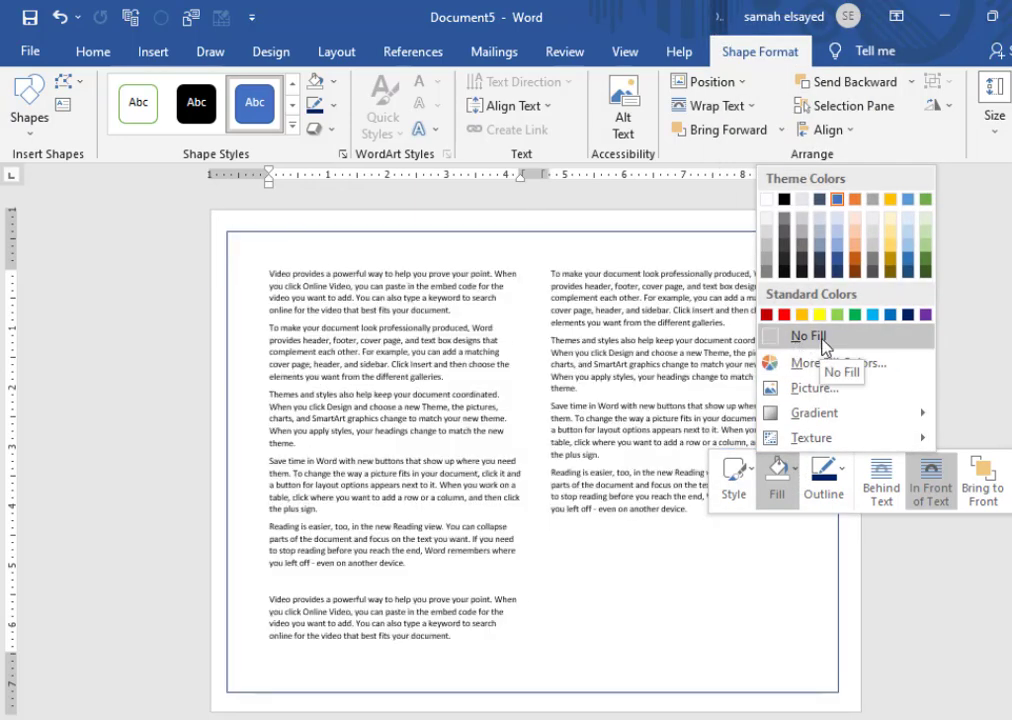
{"action": "left_click", "coordinate": [823, 337]}
{"action": "left_click", "coordinate": [955, 386]}
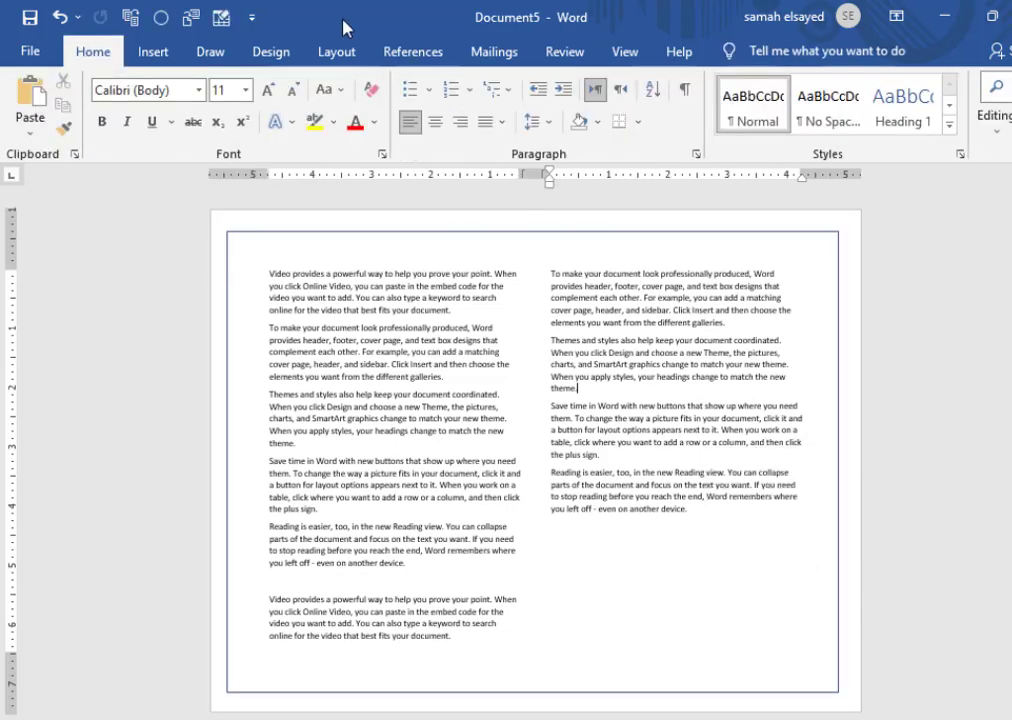
Draw a vertical straight line between the two text columns
{"action": "left_click", "coordinate": [155, 55]}
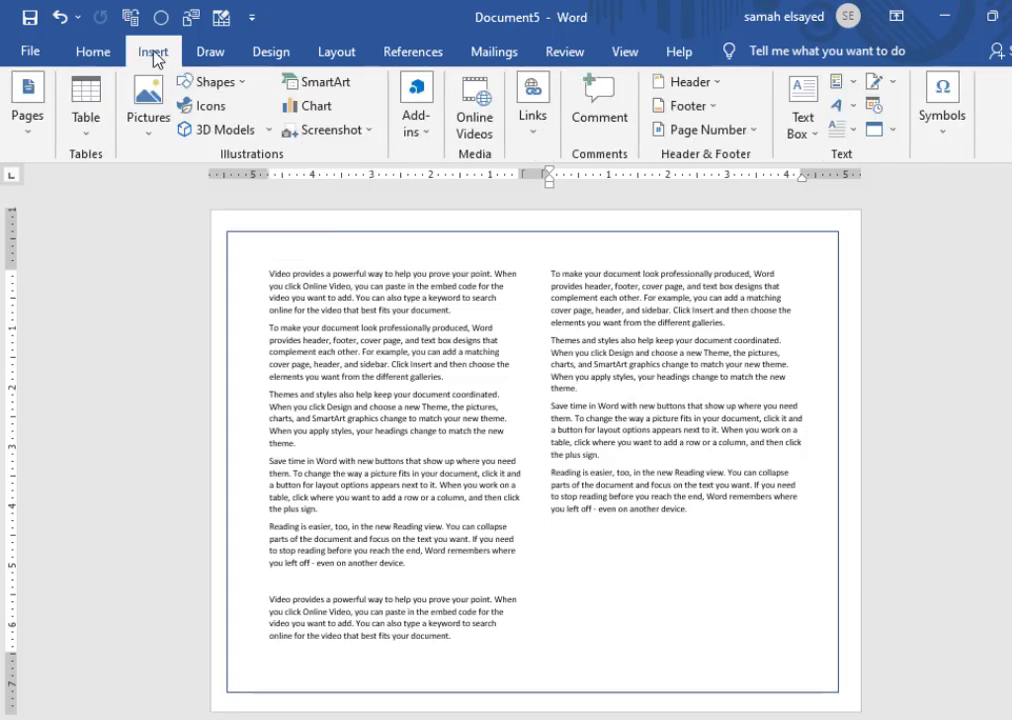
{"action": "left_click", "coordinate": [243, 90]}
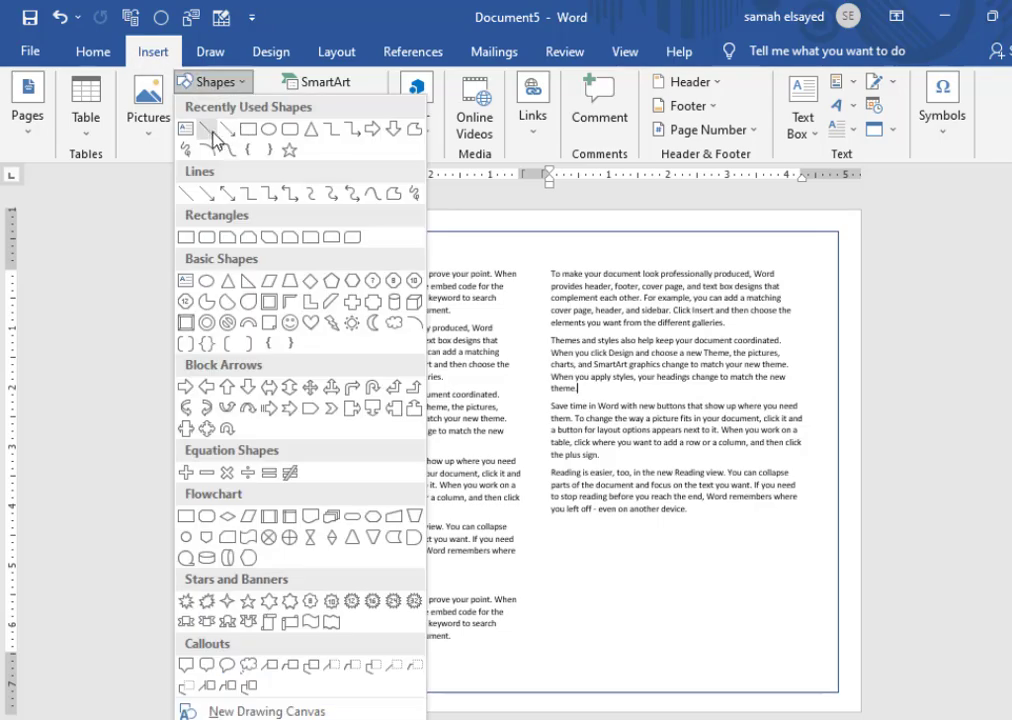
{"action": "left_click", "coordinate": [208, 129]}
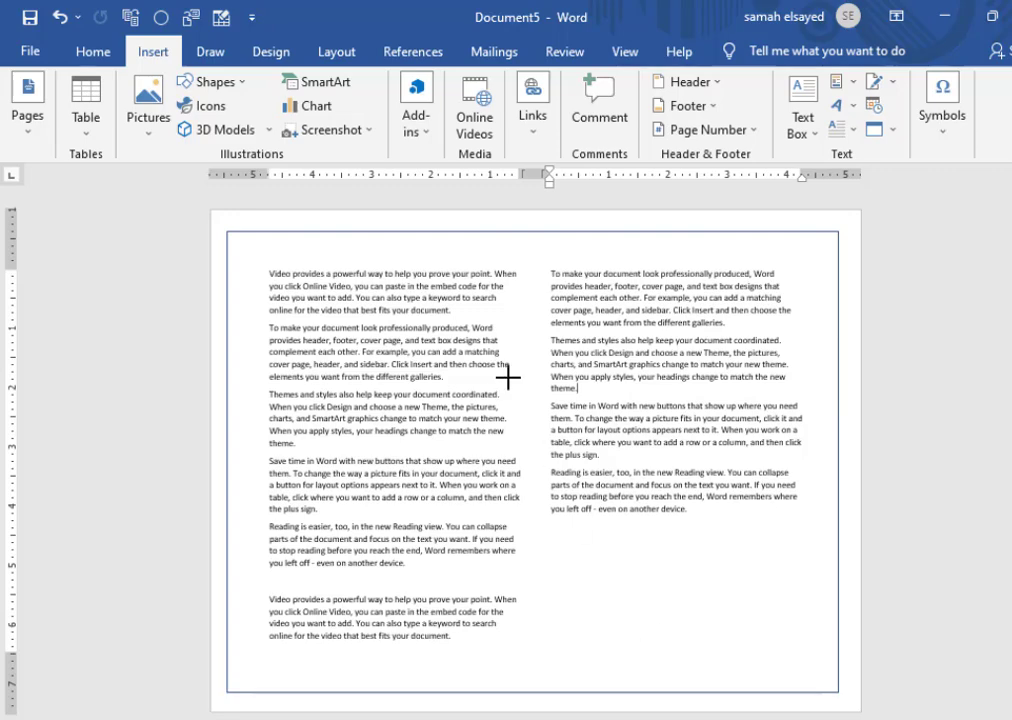
{"action": "mouse_move", "coordinate": [531, 232]}
{"action": "left_mouse_down"}
{"action": "mouse_move", "coordinate": [545, 664]}
{"action": "mouse_move", "coordinate": [532, 692]}
{"action": "left_mouse_up"}
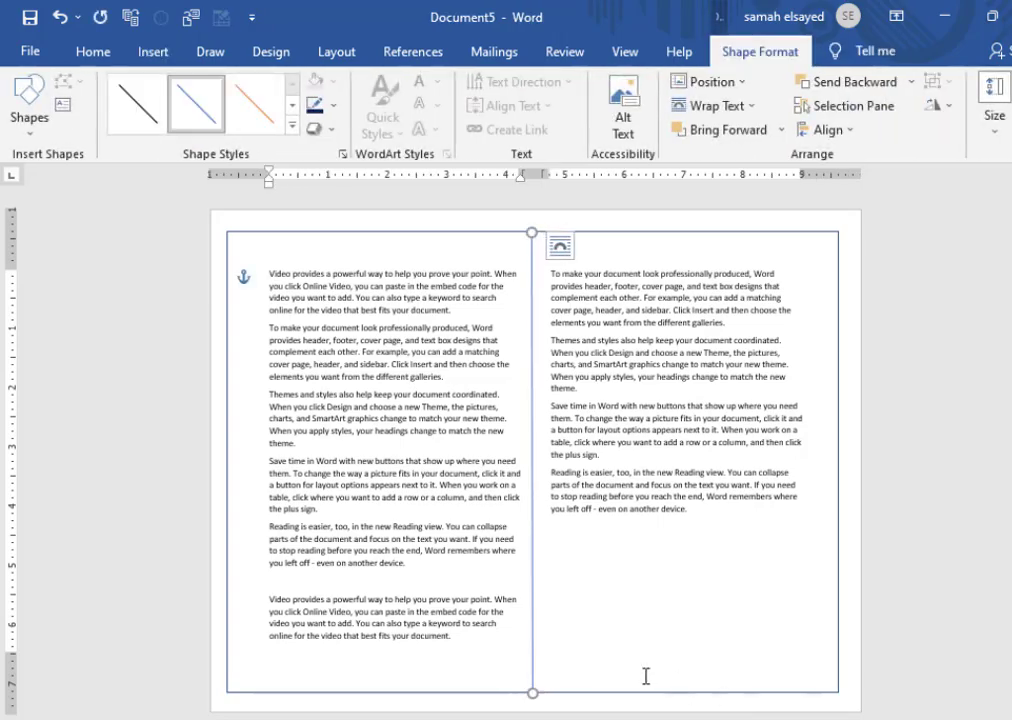
Give the dividing line a new Standard Colors outline colour
{"action": "left_click", "coordinate": [531, 323]}
{"action": "left_click", "coordinate": [531, 260]}
{"action": "right_click", "coordinate": [531, 260]}
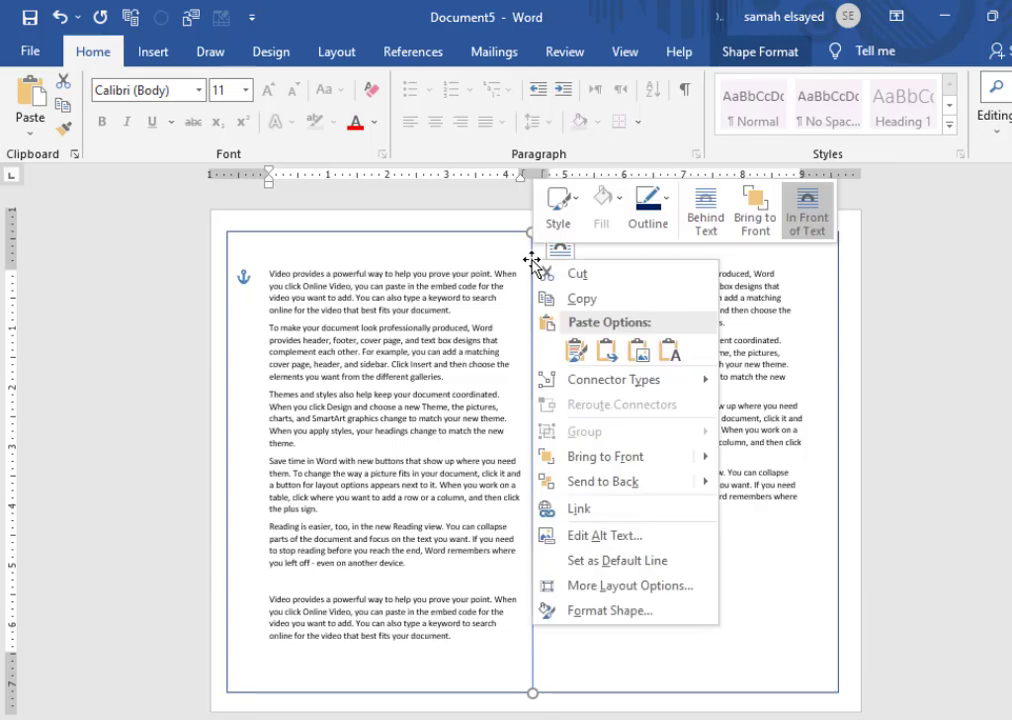
{"action": "left_click", "coordinate": [668, 203]}
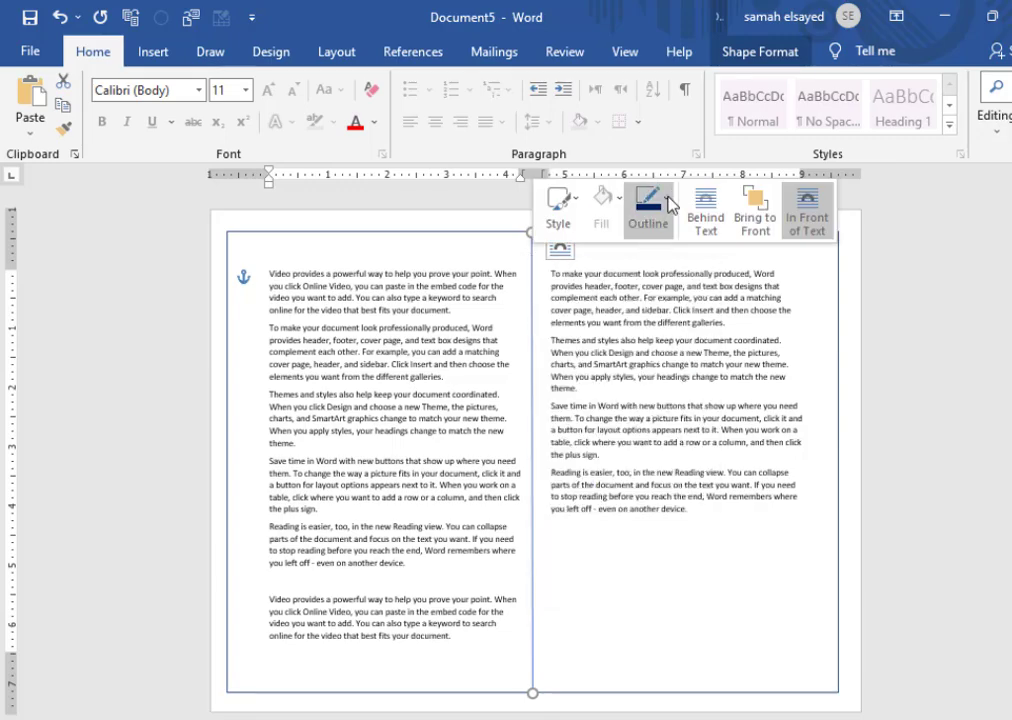
{"action": "left_click", "coordinate": [774, 390]}
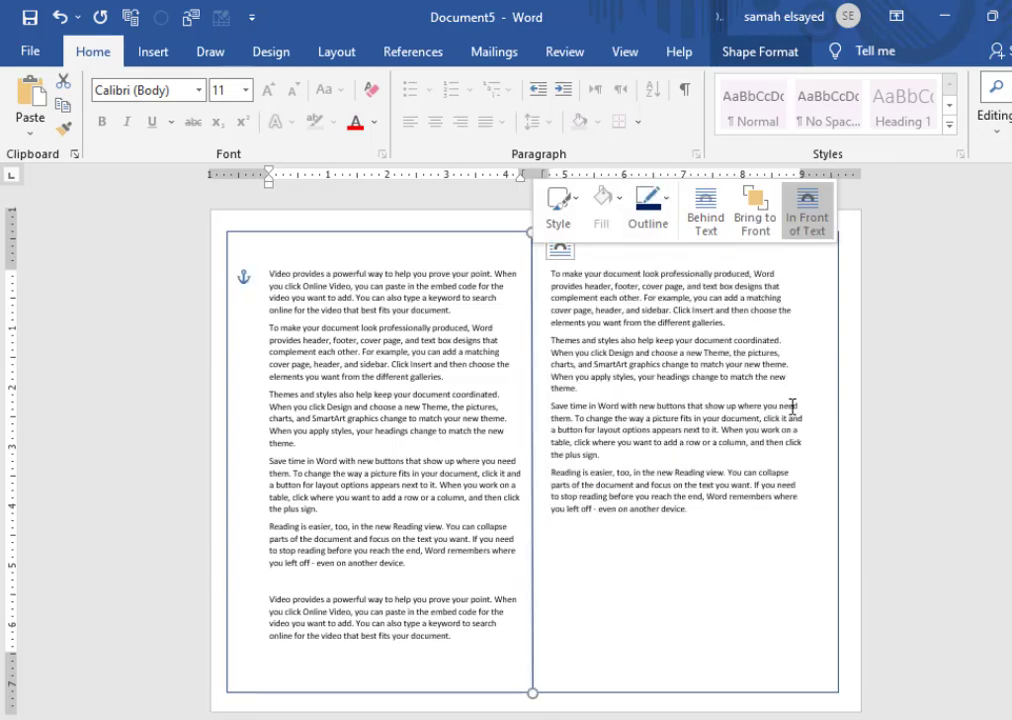
{"action": "left_click", "coordinate": [982, 613]}
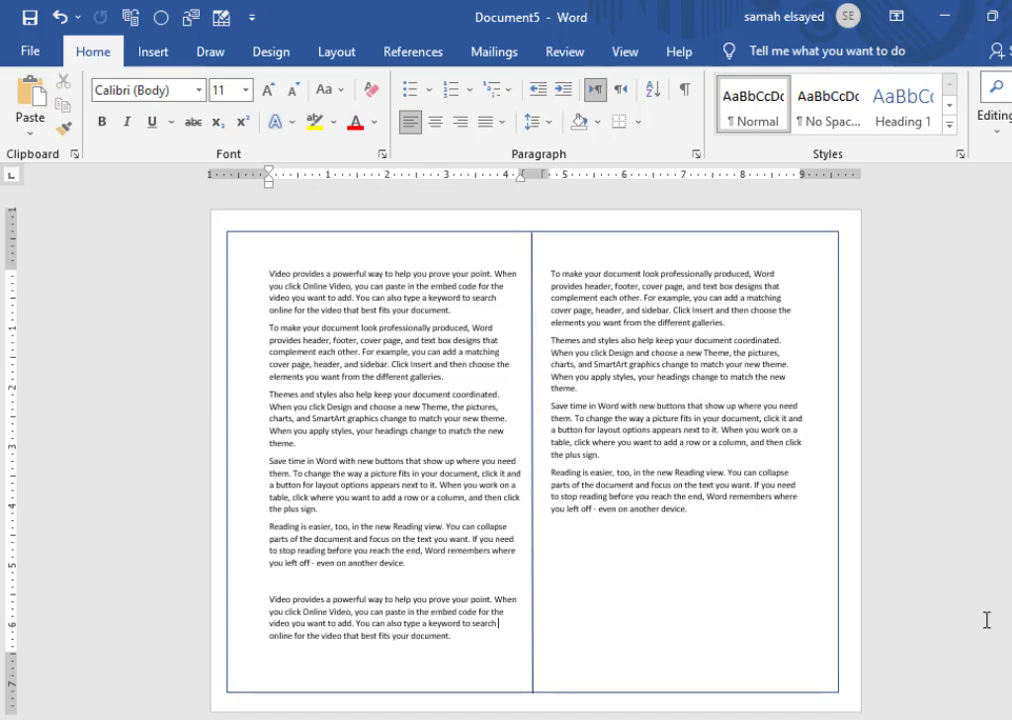
Create a new blank document, Document6, and set its page to Landscape
{"action": "left_click", "coordinate": [30, 51]}
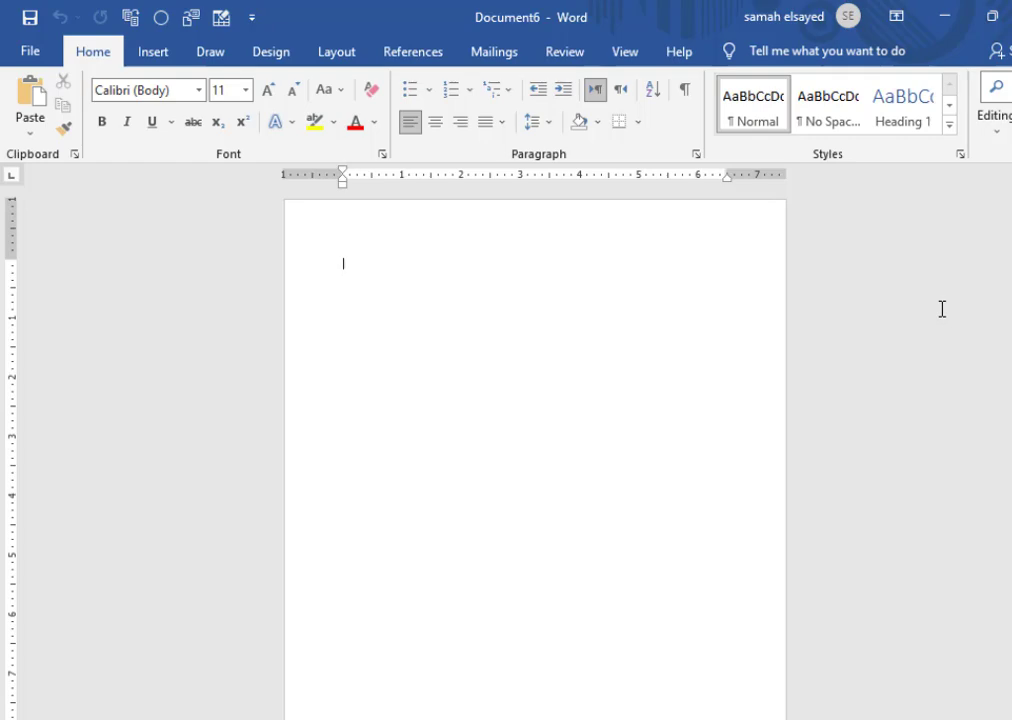
{"action": "left_click", "coordinate": [331, 53]}
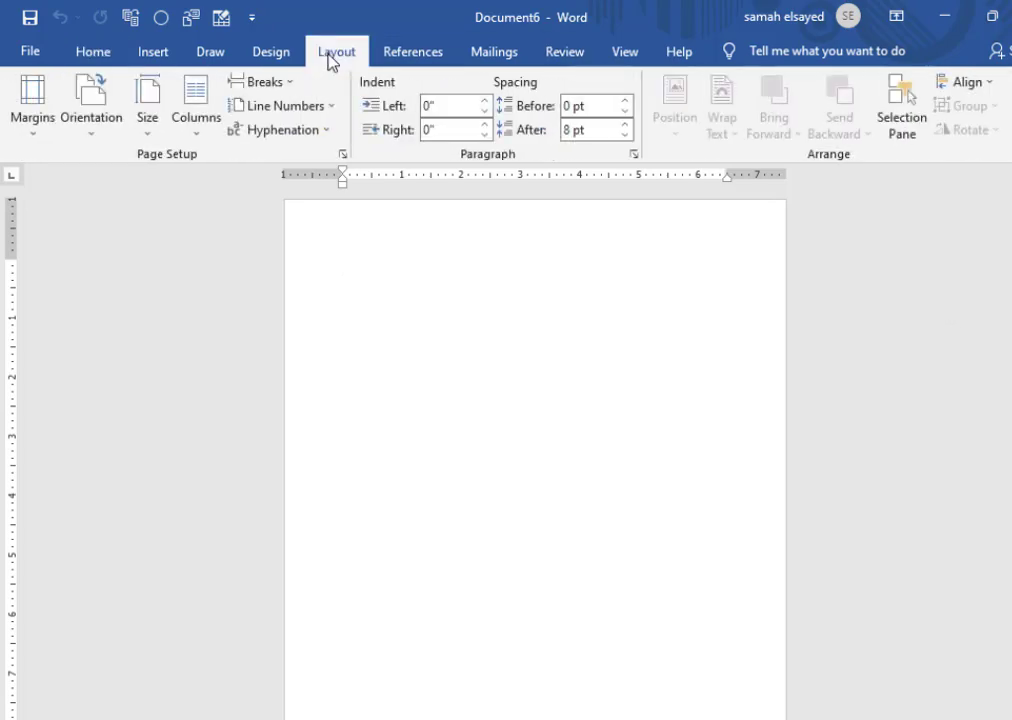
{"action": "left_click", "coordinate": [88, 135]}
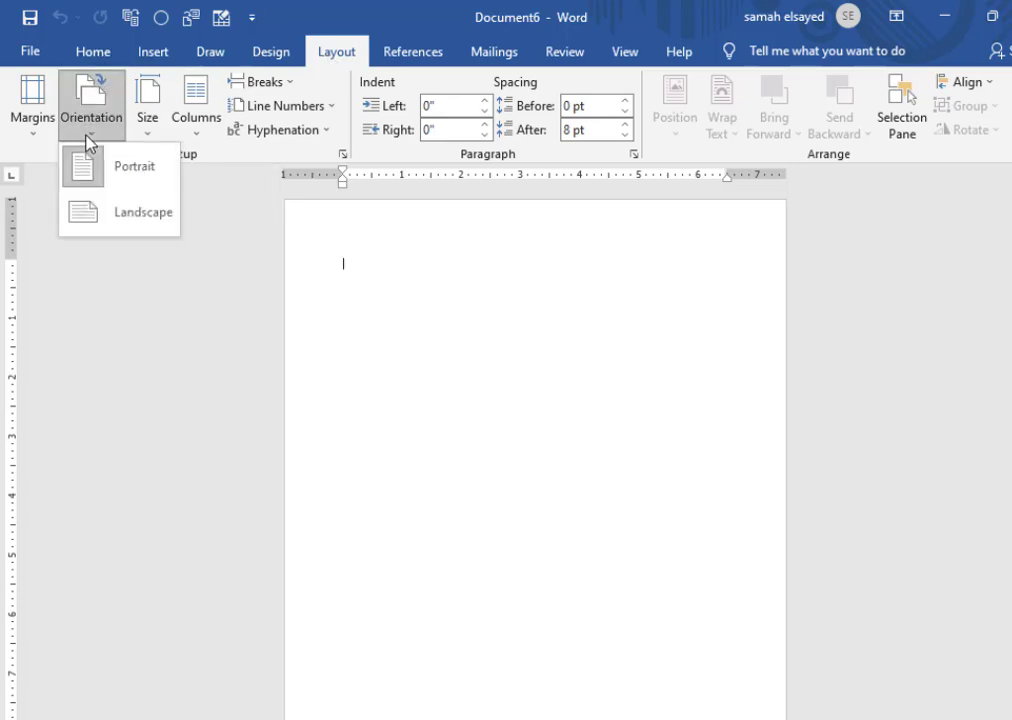
{"action": "left_click", "coordinate": [133, 227]}
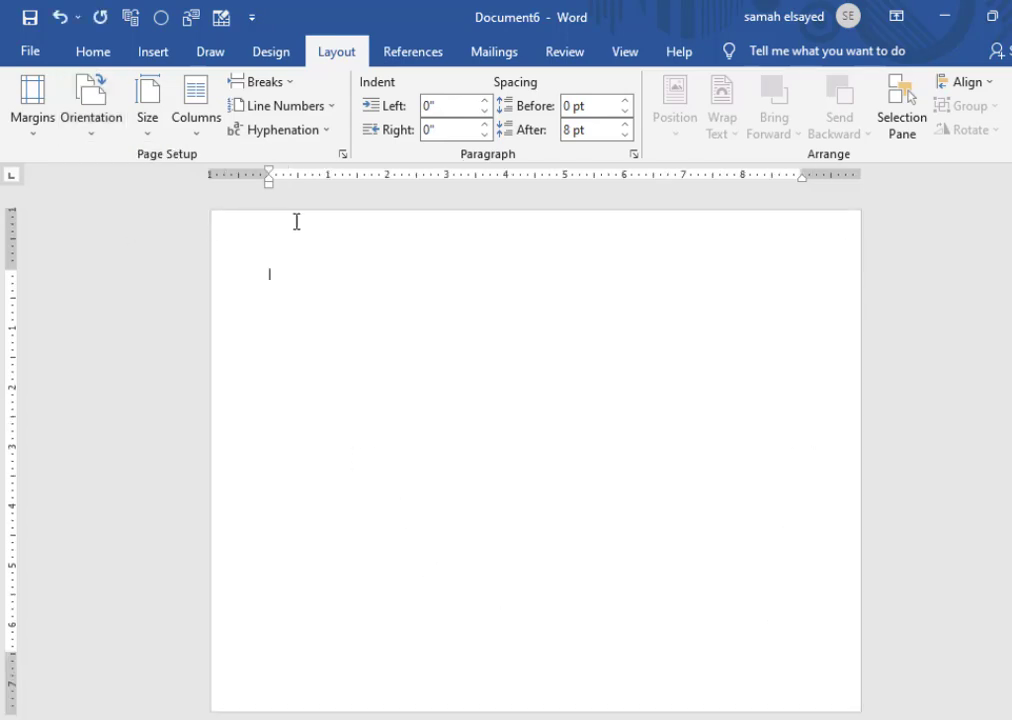
Insert a 2x1 table, shift it to the left margin and stretch it over most of the page
{"action": "left_click", "coordinate": [160, 58]}
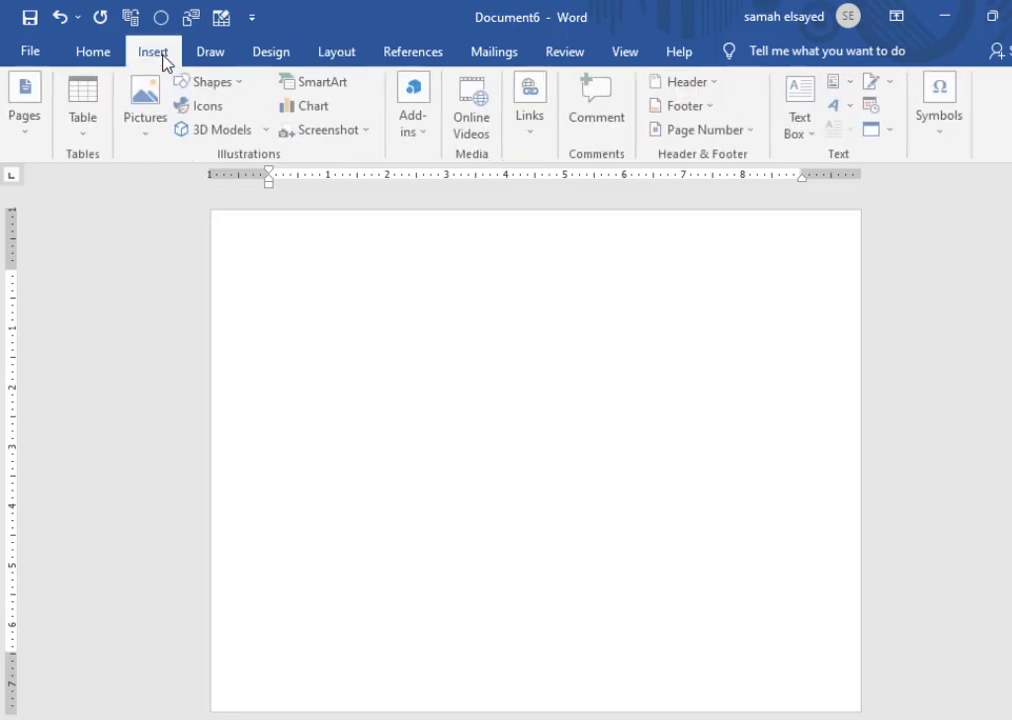
{"action": "left_click", "coordinate": [87, 140]}
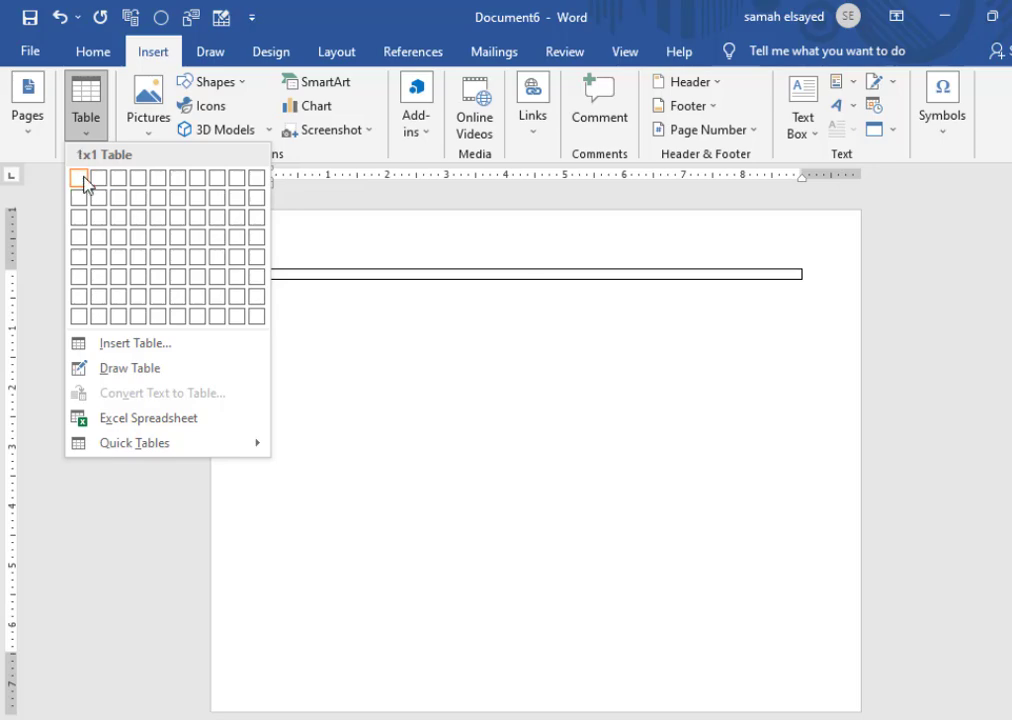
{"action": "left_click", "coordinate": [97, 179]}
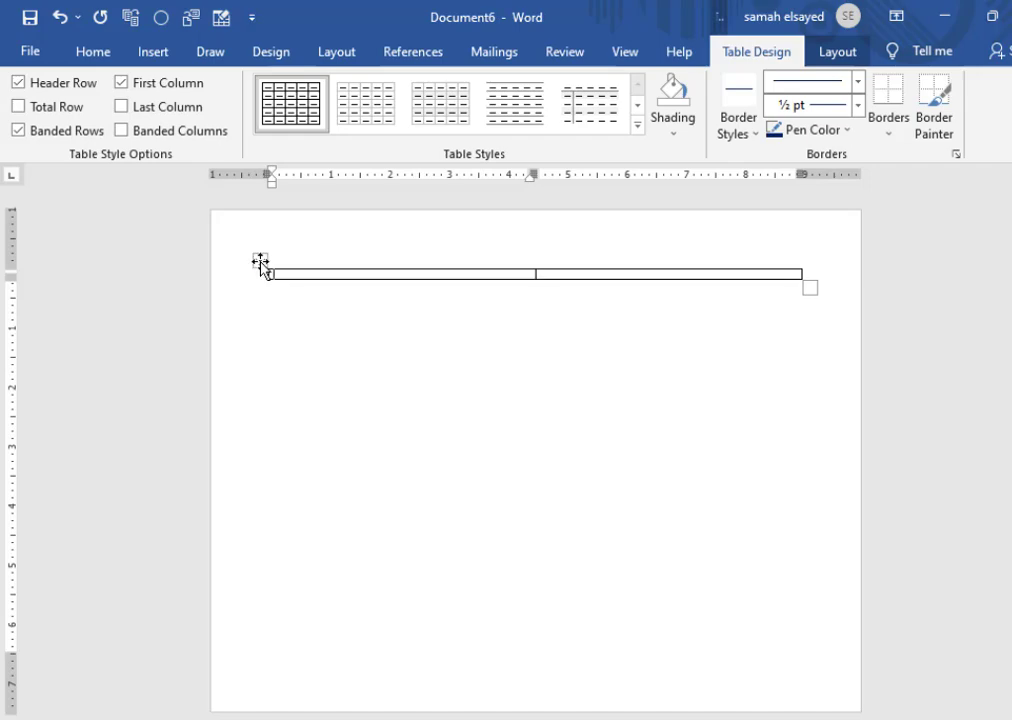
{"action": "left_click_drag", "start_coordinate": [260, 262], "coordinate": [237, 260]}
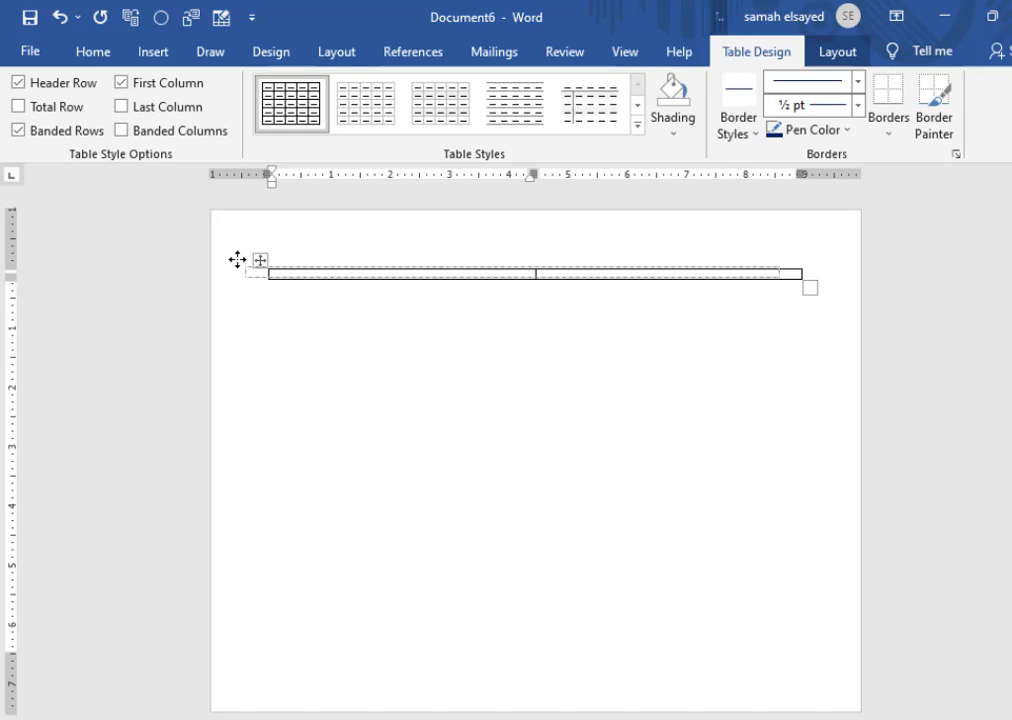
{"action": "left_click_drag", "start_coordinate": [237, 260], "coordinate": [236, 260]}
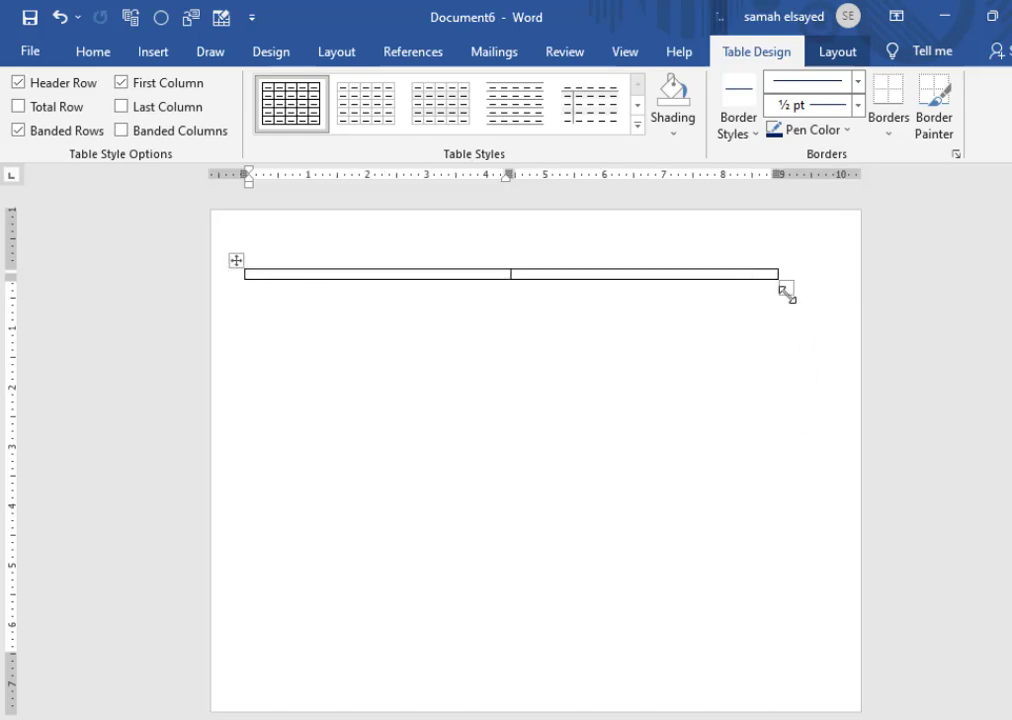
{"action": "mouse_move", "coordinate": [786, 290]}
{"action": "left_mouse_down"}
{"action": "mouse_move", "coordinate": [826, 505]}
{"action": "mouse_move", "coordinate": [838, 652]}
{"action": "left_mouse_up"}
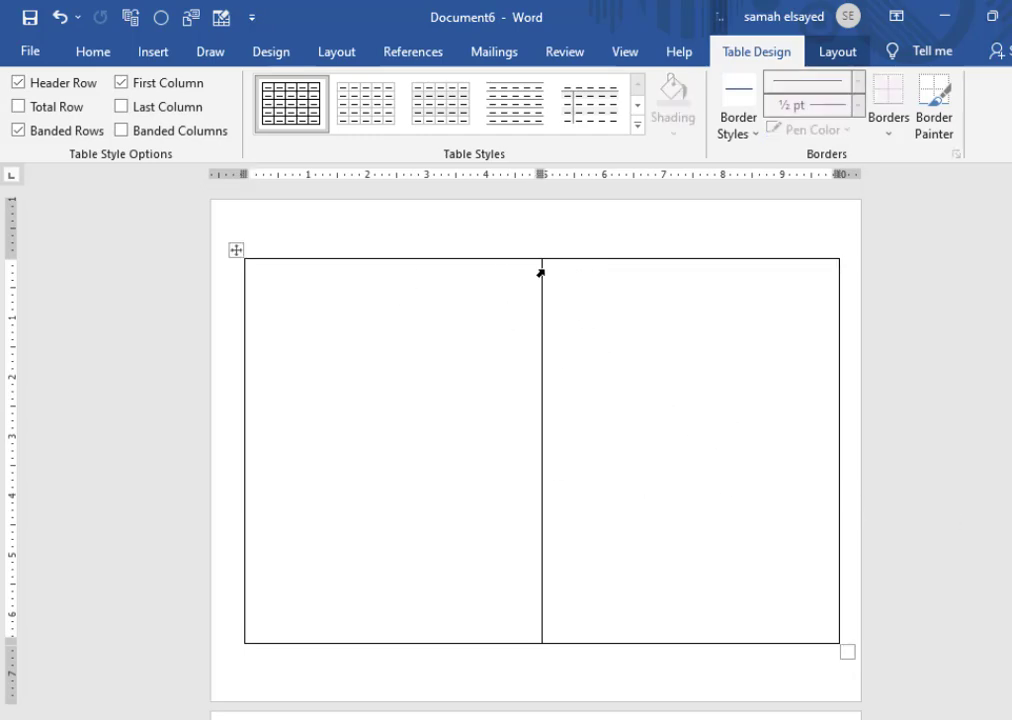
Centre the right cell and type the Arabic greeting 'السلام عليكم'
{"action": "left_click", "coordinate": [716, 317]}
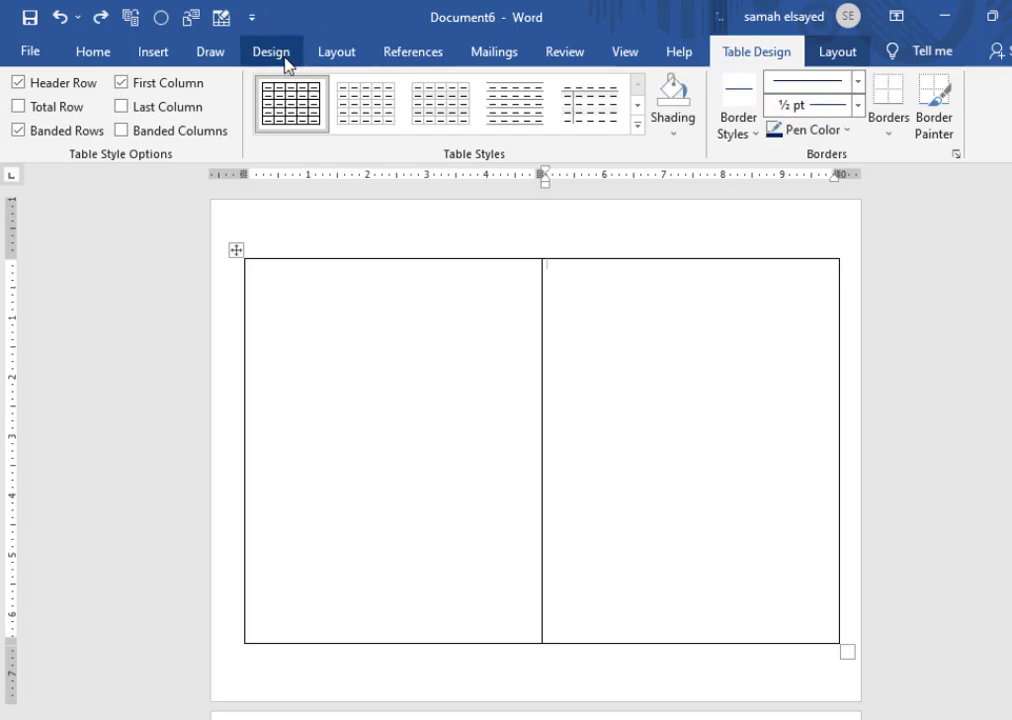
{"action": "left_click", "coordinate": [98, 54]}
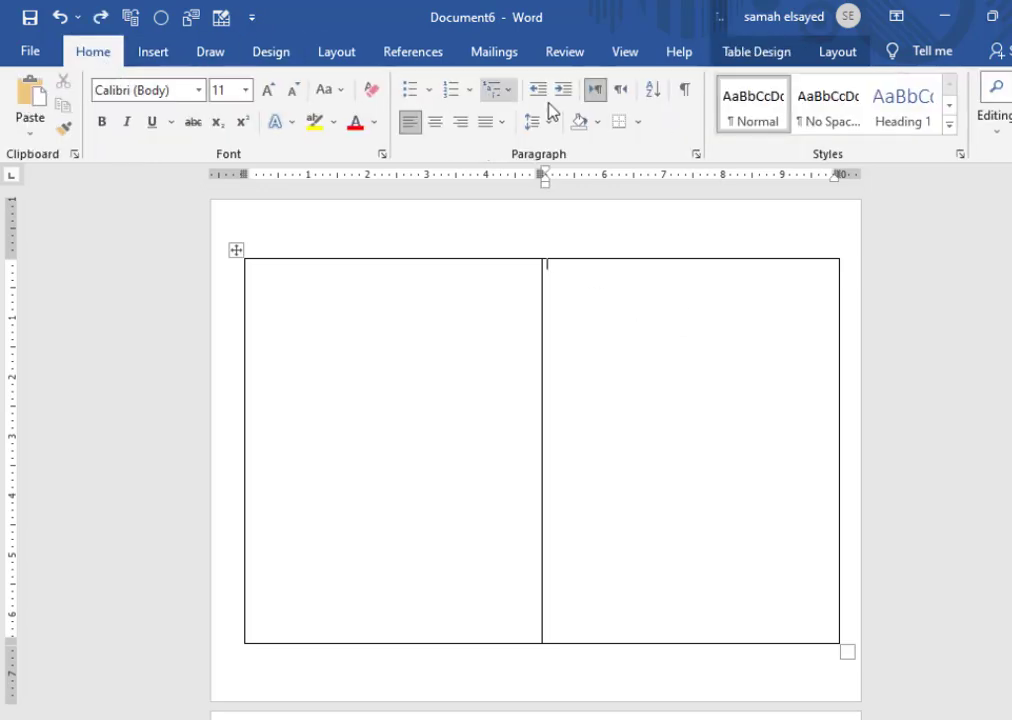
{"action": "left_click", "coordinate": [435, 122]}
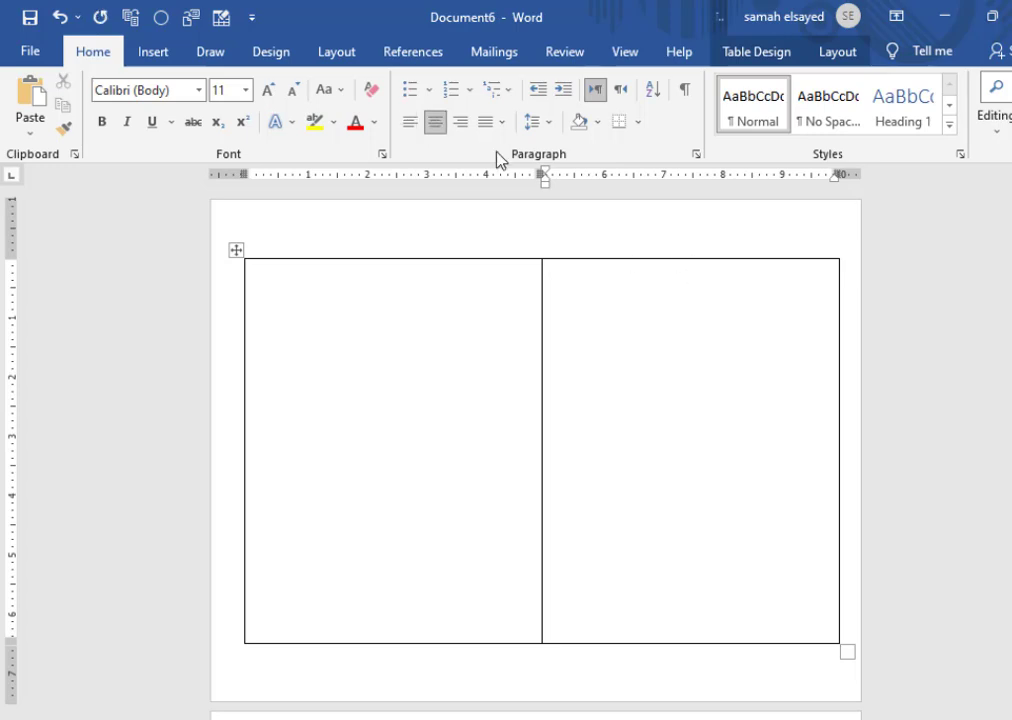
{"action": "key", "text": "alt+shift"}
{"action": "type", "text": "ب"}
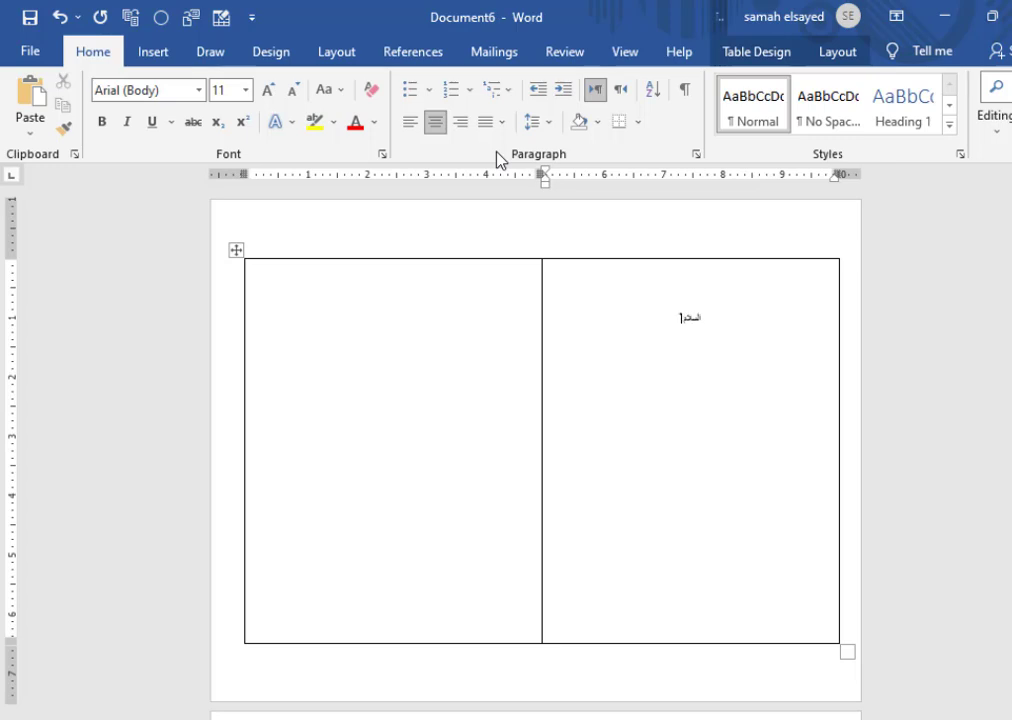
{"action": "type", "text": "ك"}
{"action": "type", "text": "م"}
Centre the left cell and type two lines of Arabic text
{"action": "double_click", "coordinate": [434, 323]}
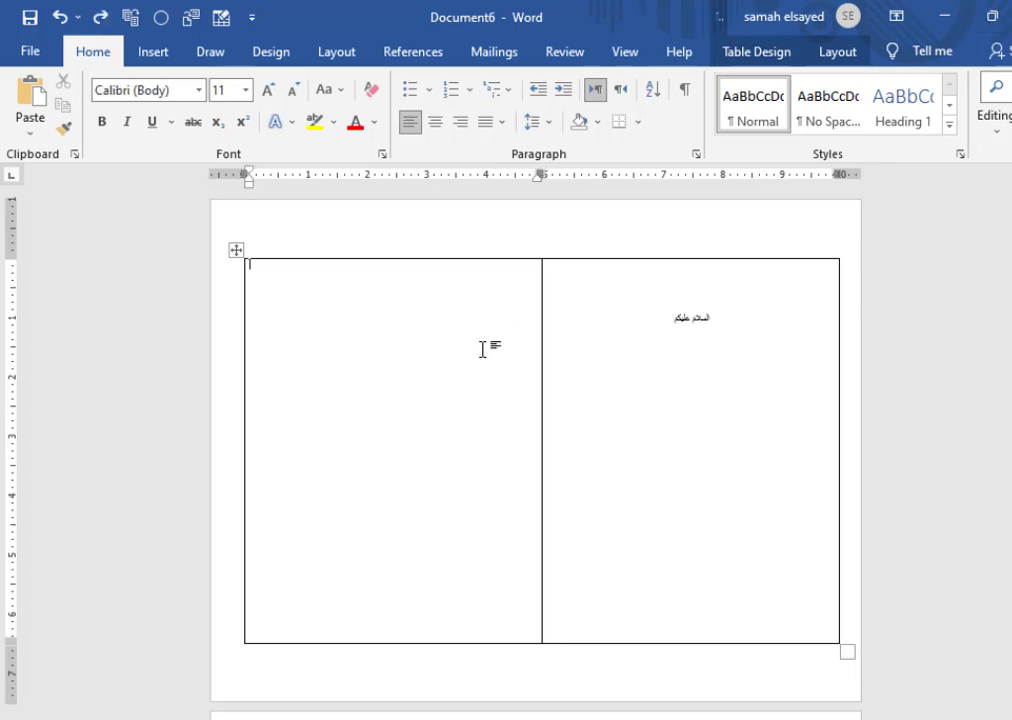
{"action": "left_click", "coordinate": [438, 131]}
{"action": "type", "text": "السلا"}
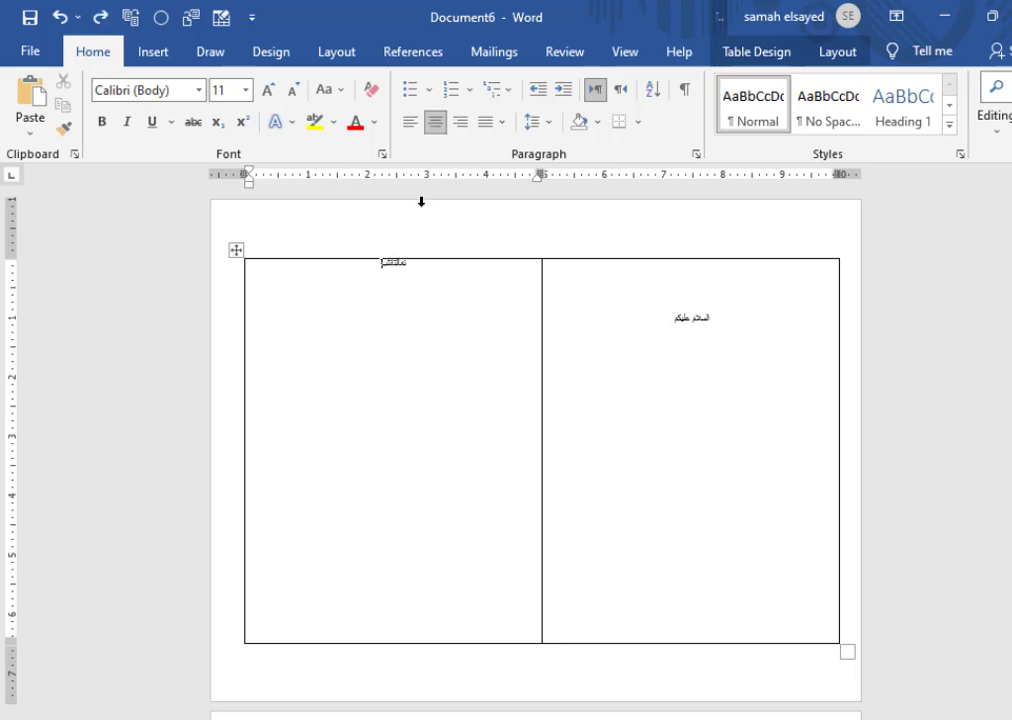
{"action": "type", "text": "م"}
{"action": "key", "text": "Return"}
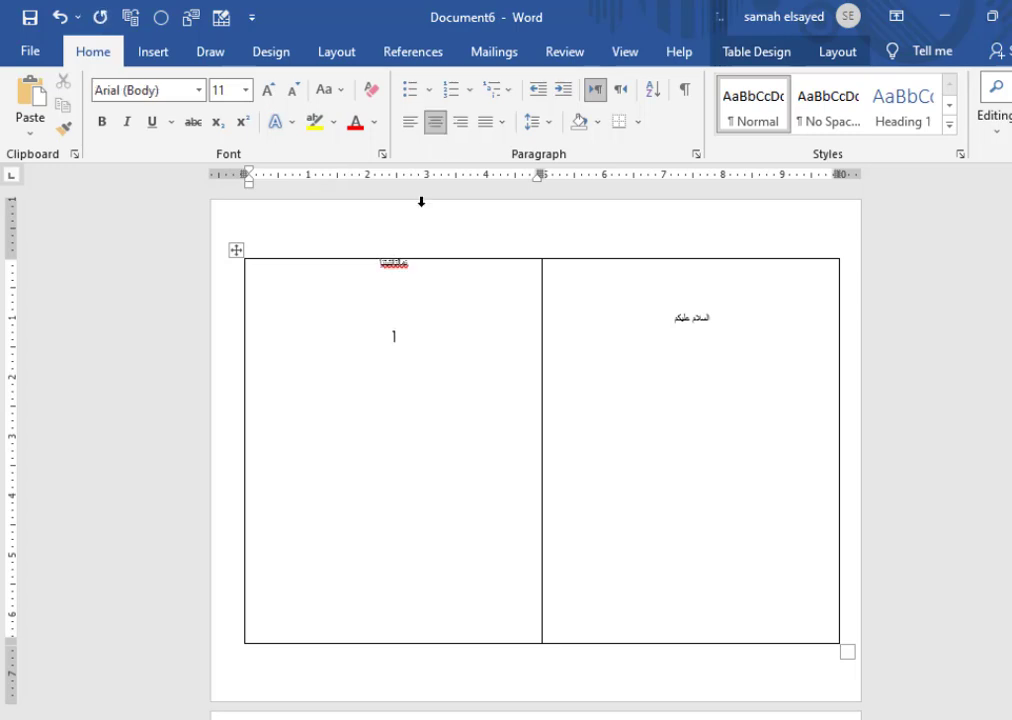
{"action": "type", "text": "بيطلبيطليبطيبطليبطيبطغتلفيغ"}
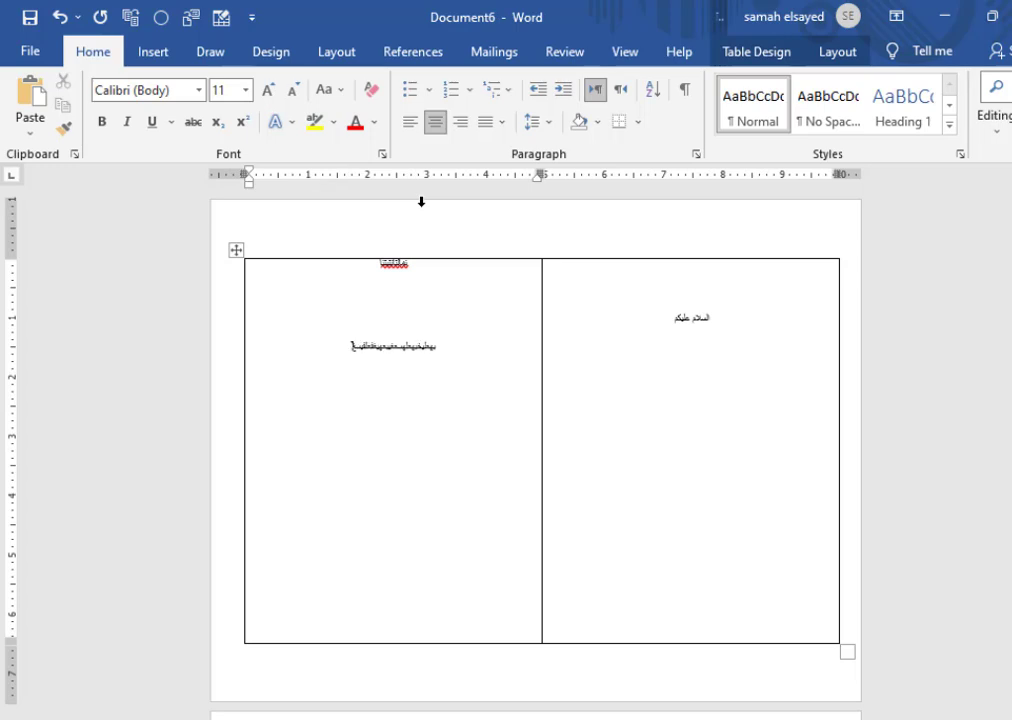
{"action": "type", "text": "غط"}
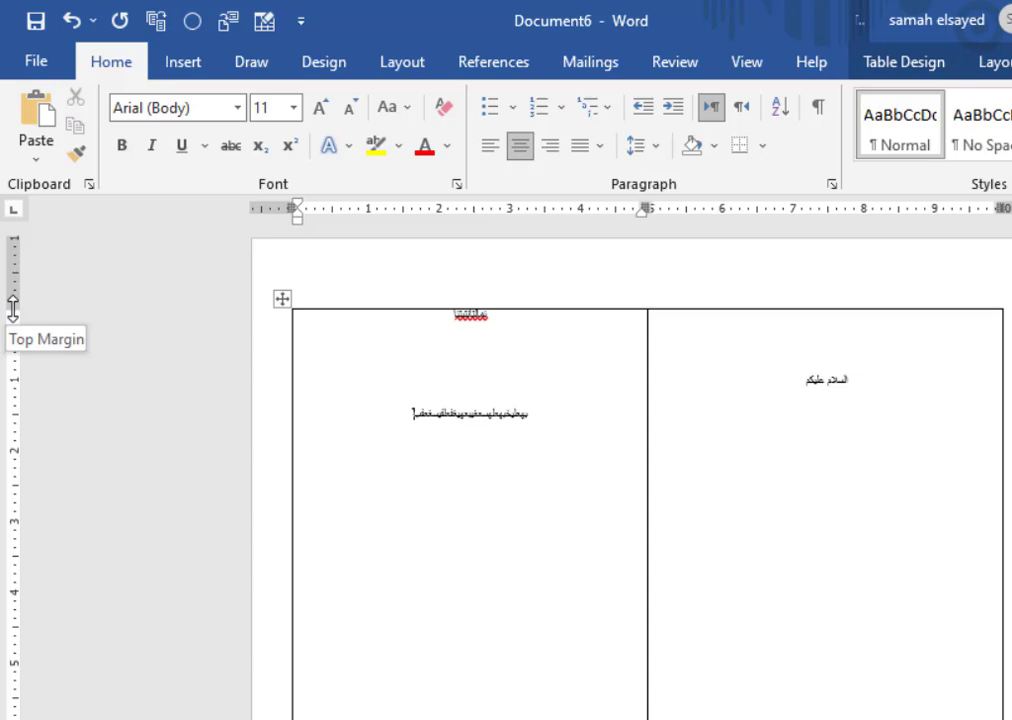
Narrow the top margin on the vertical ruler so the Arabic table sits higher
{"action": "left_click_drag", "start_coordinate": [13, 308], "coordinate": [13, 274]}
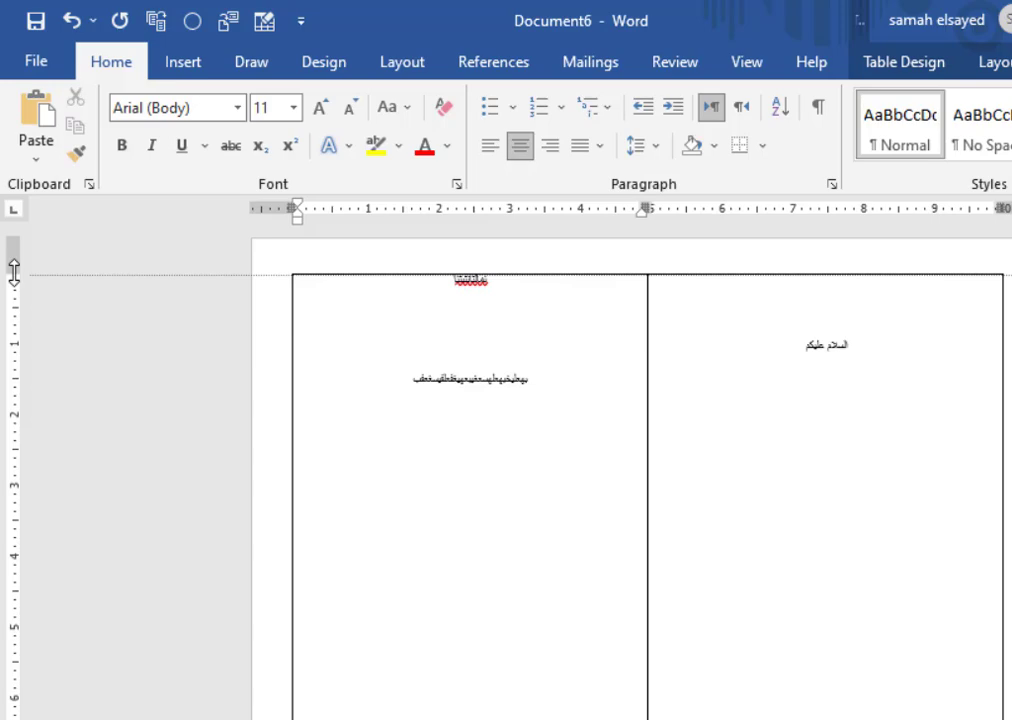
{"action": "mouse_move", "coordinate": [14, 274]}
{"action": "left_mouse_down"}
{"action": "mouse_move", "coordinate": [2, 430]}
{"action": "mouse_move", "coordinate": [36, 272]}
{"action": "mouse_move", "coordinate": [34, 282]}
{"action": "left_mouse_up"}
{"action": "left_click", "coordinate": [412, 387]}
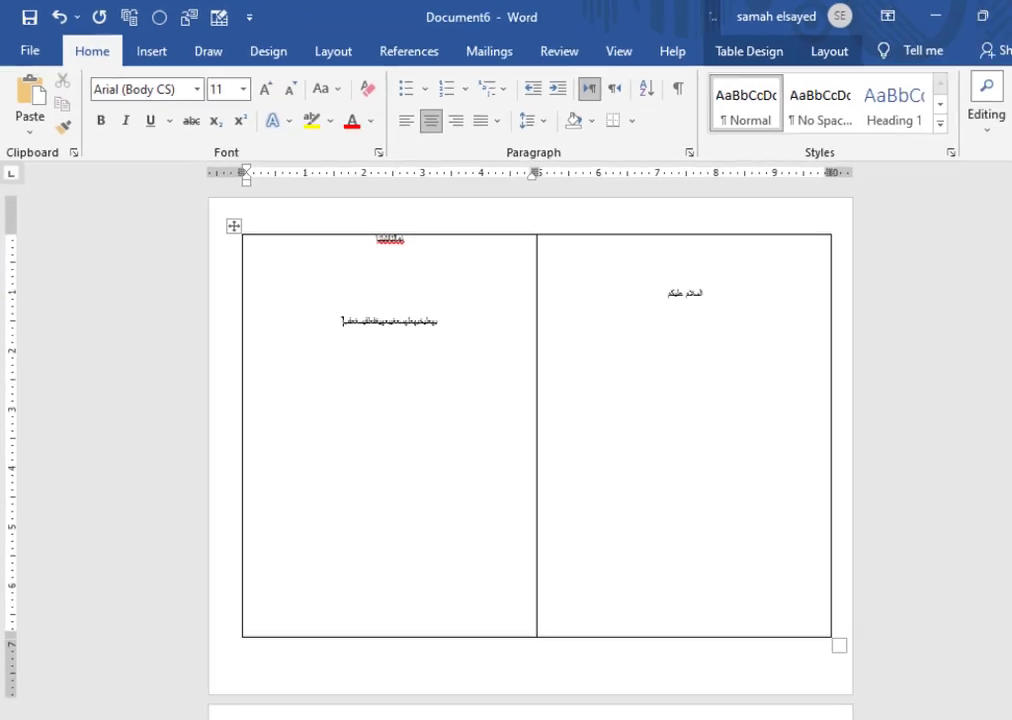